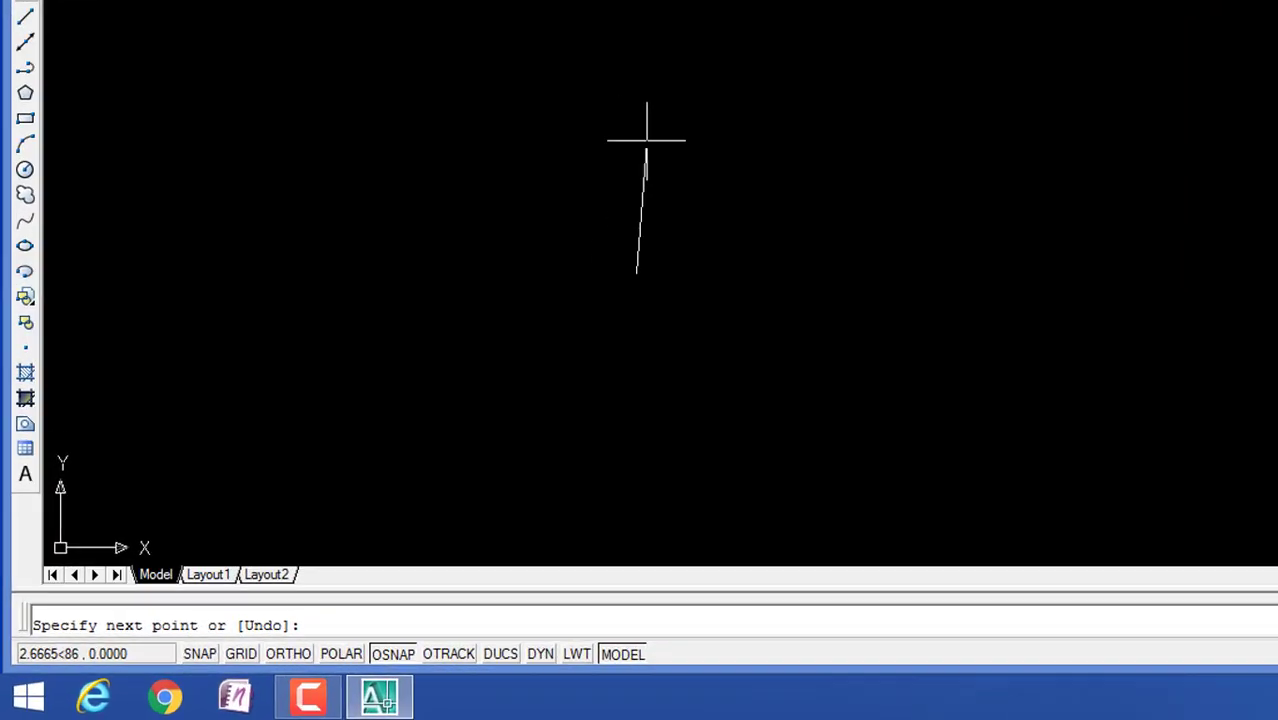
Draw the first line segment from the existing start point to coordinates 5,101.
text(1)
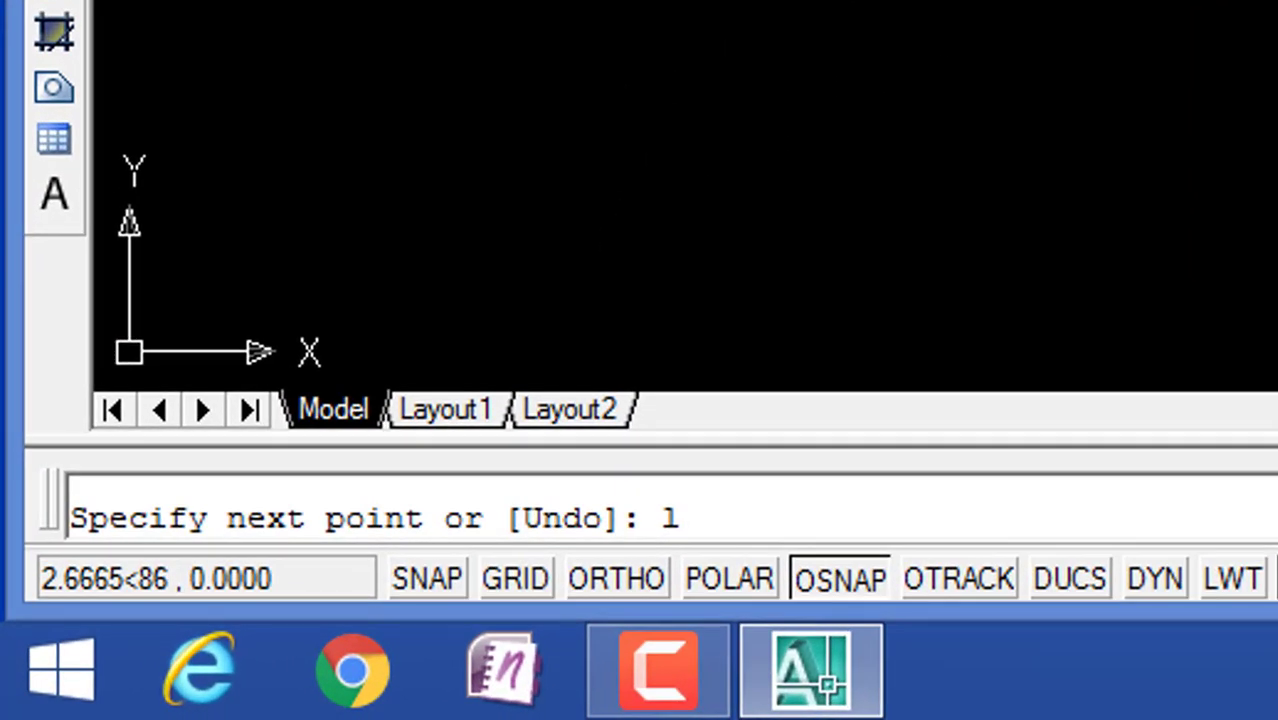
key(BackSpace)
text(5,101)
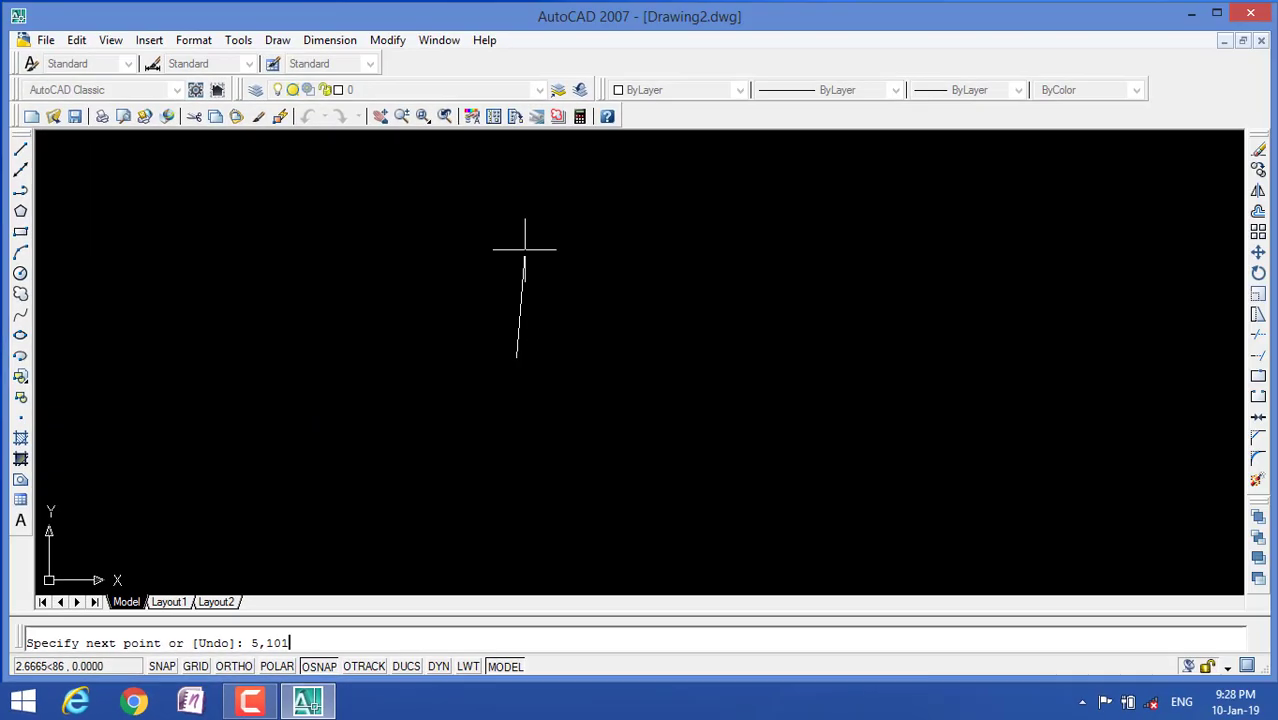
key(Return)
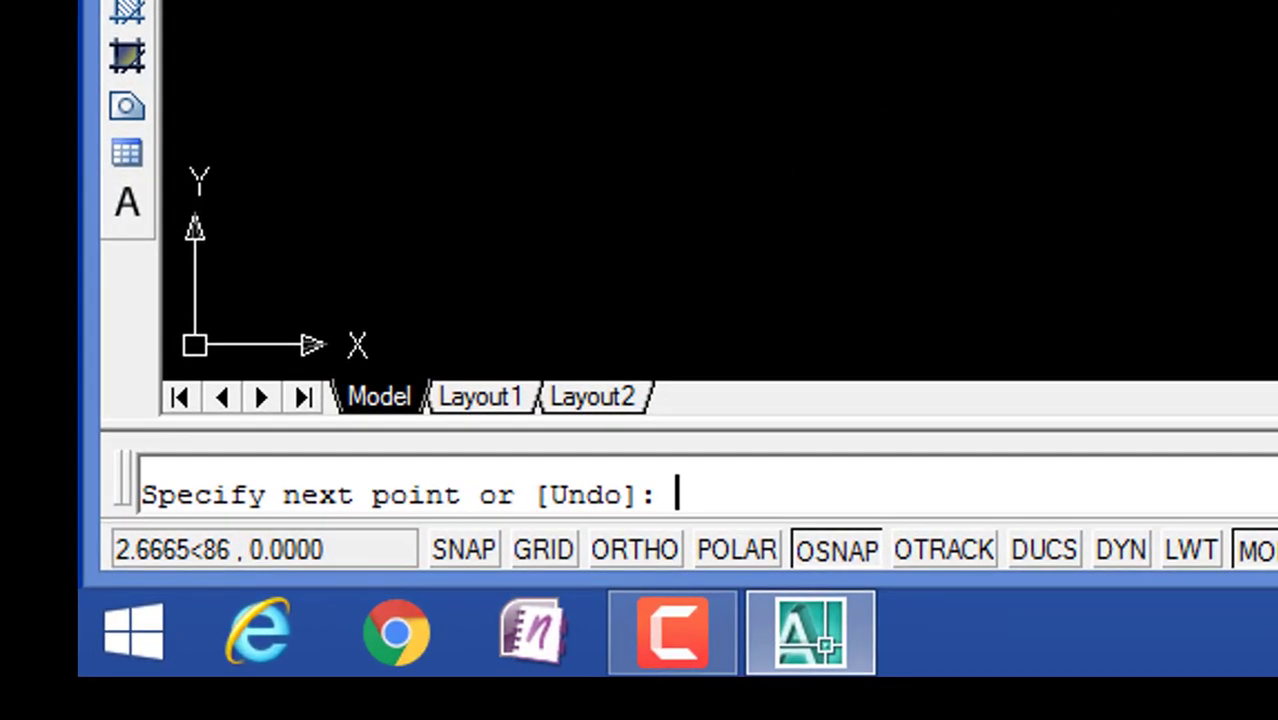
Continue the line from 5,101 to the point at coordinates 10,98.
text(1)
key(BackSpace)
text(1)
text(0)
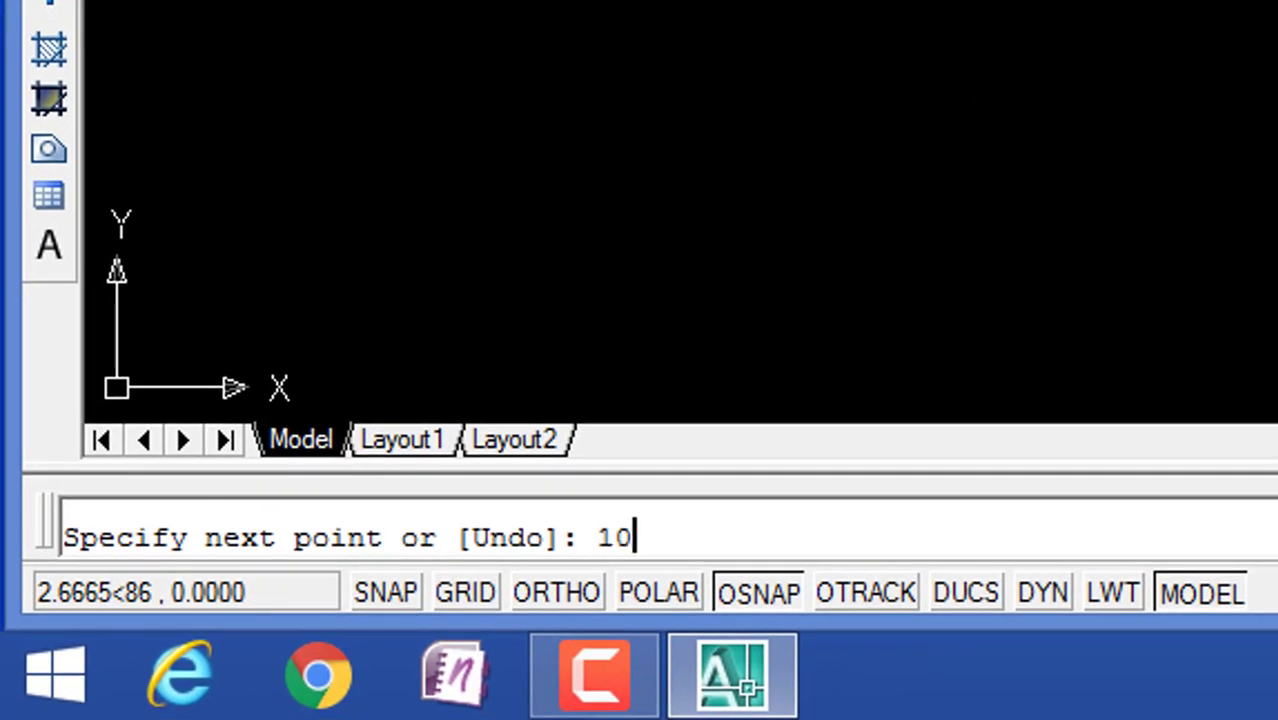
text(,)
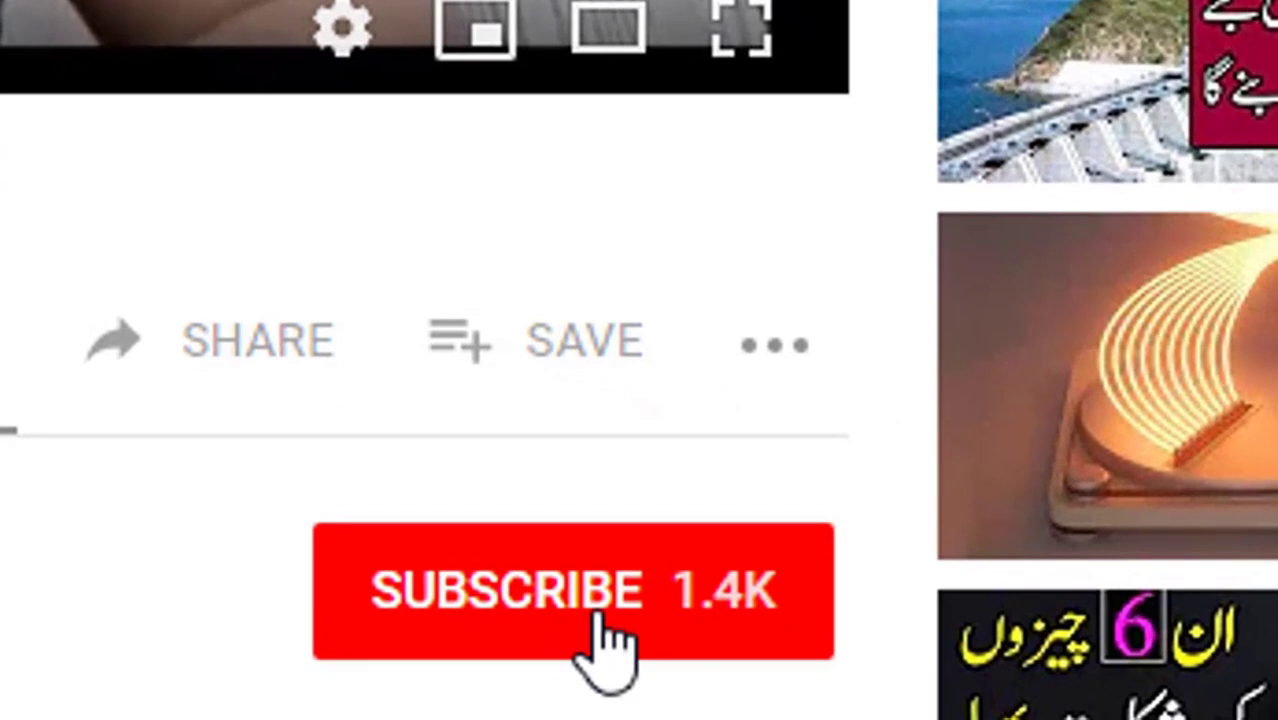
click(598, 625)
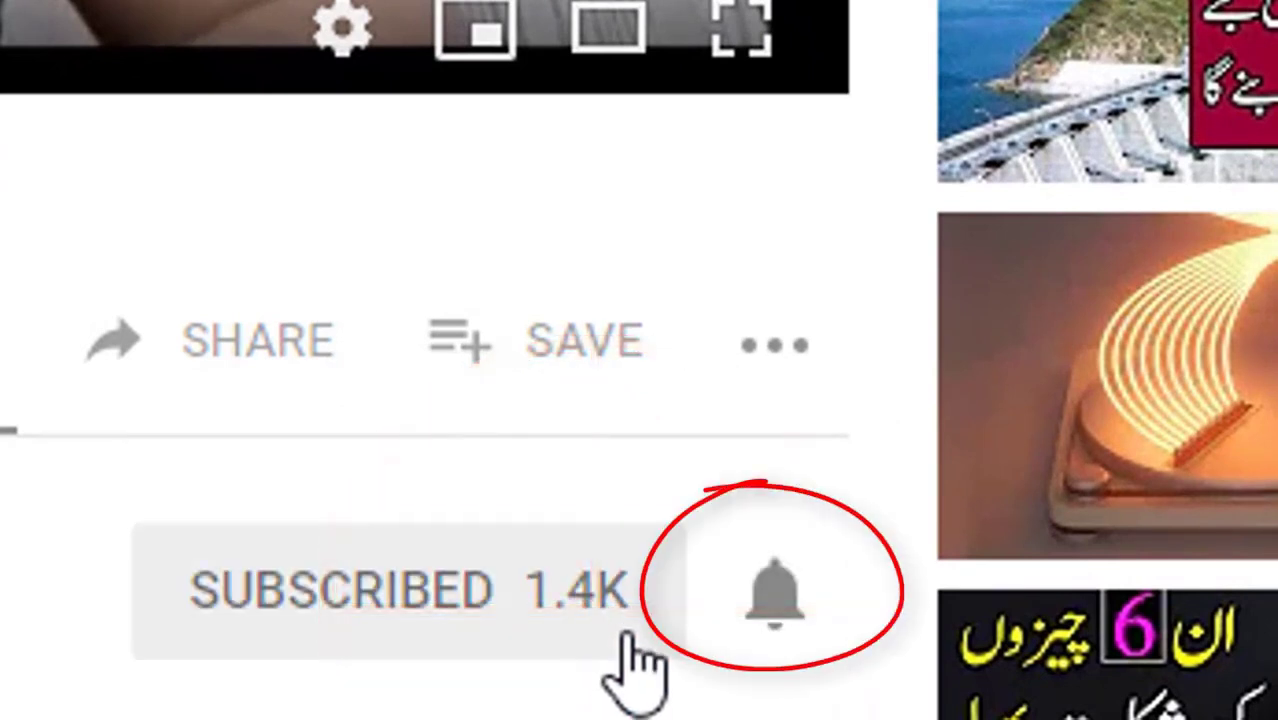
click(775, 596)
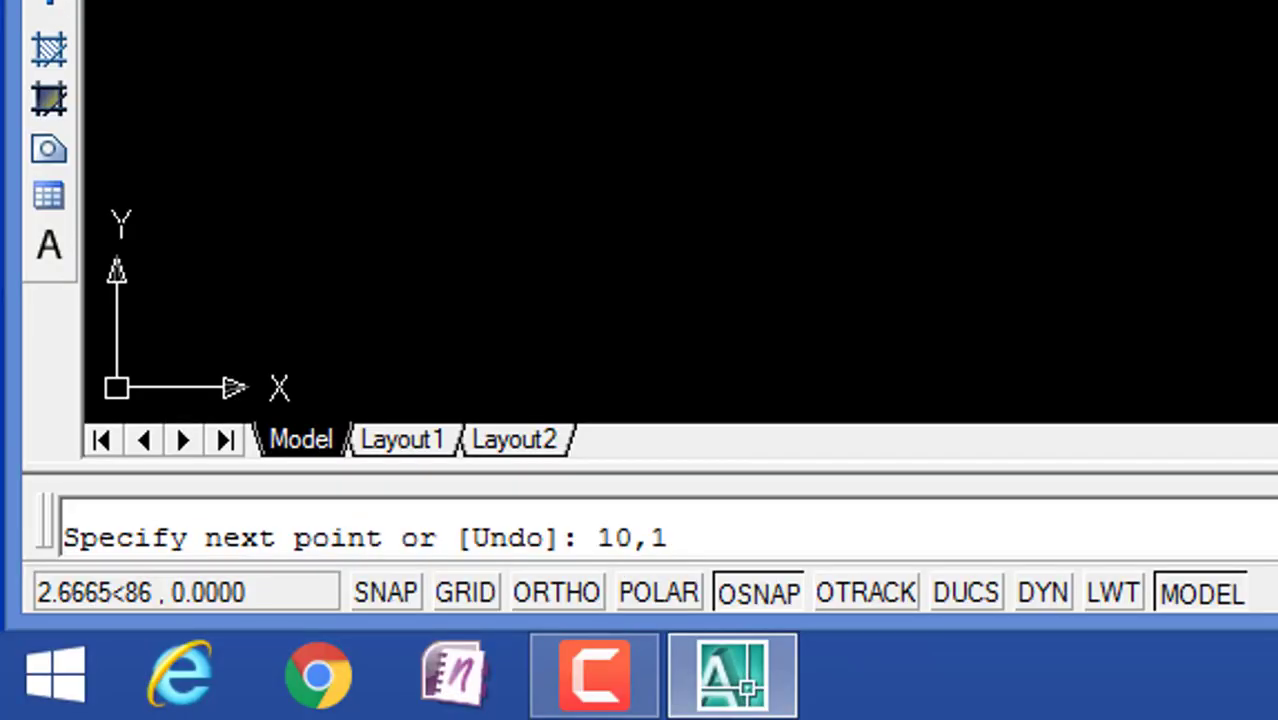
text(0)
key(BackSpace)
key(BackSpace)
text(98)
key(Return)
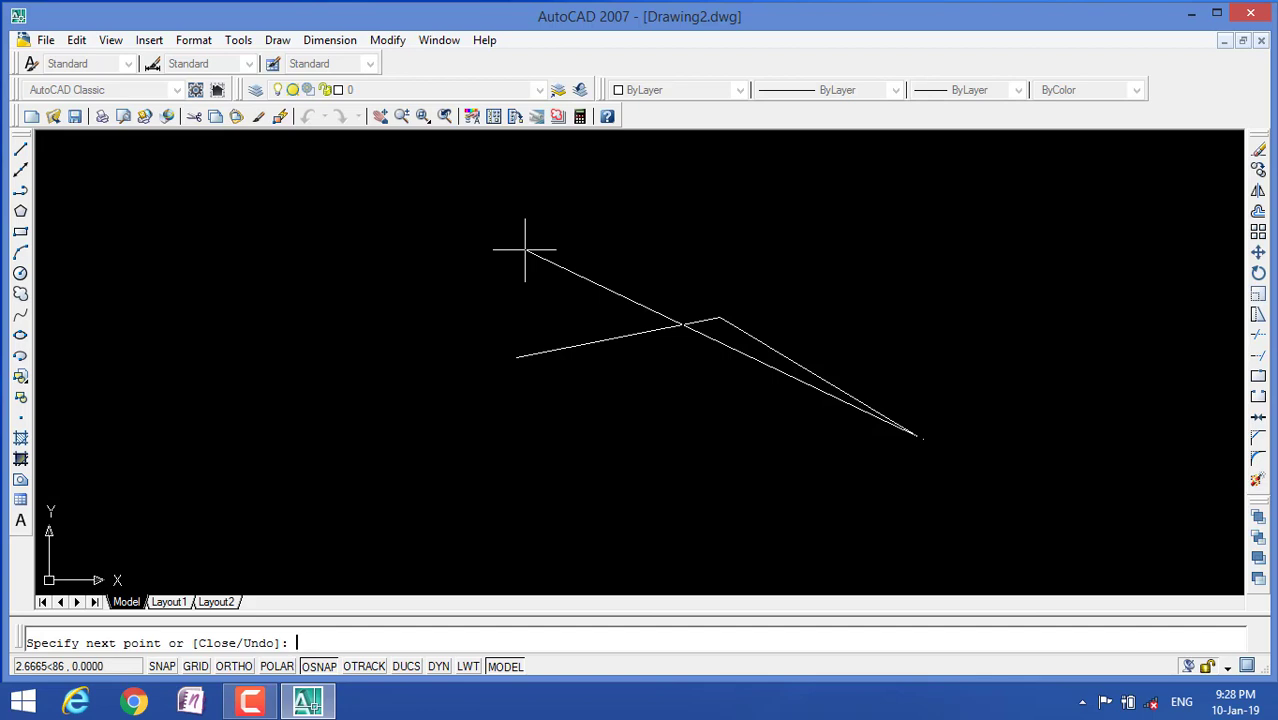
Add the last segment of the positive-X side to coordinates 15,102 and end the line.
text(1)
key(BackSpace)
text(15,)
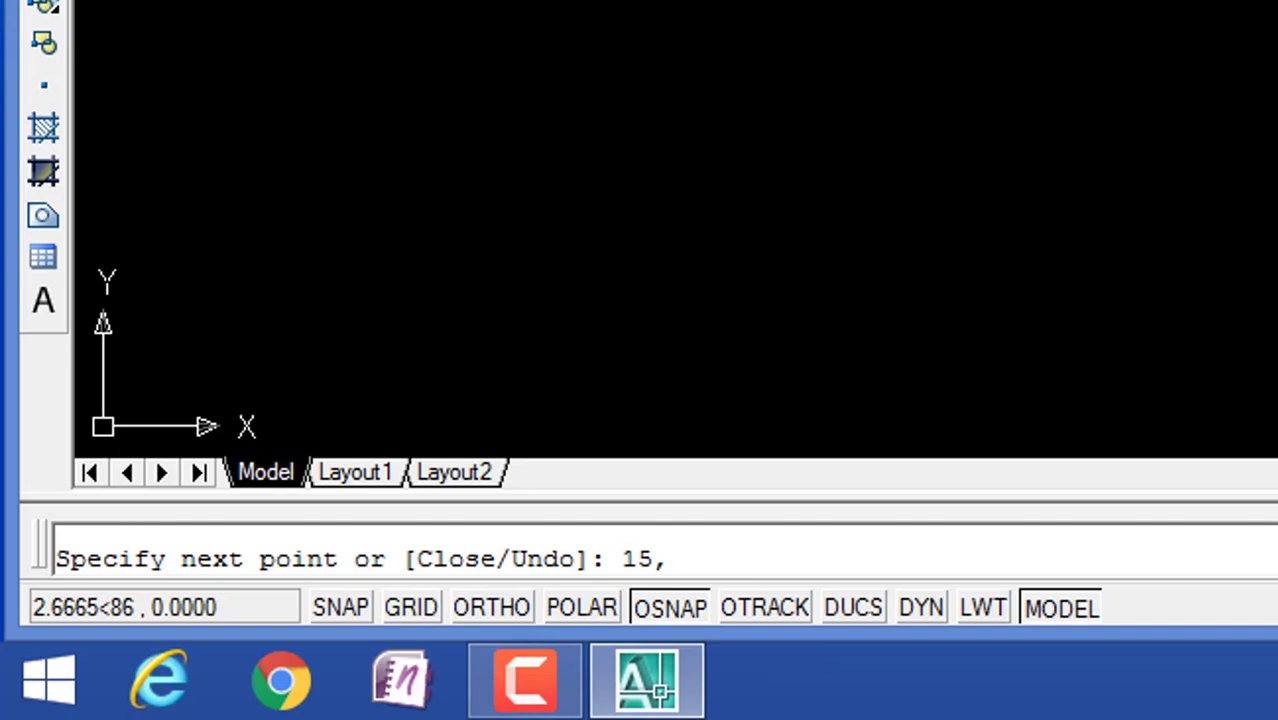
text(102)
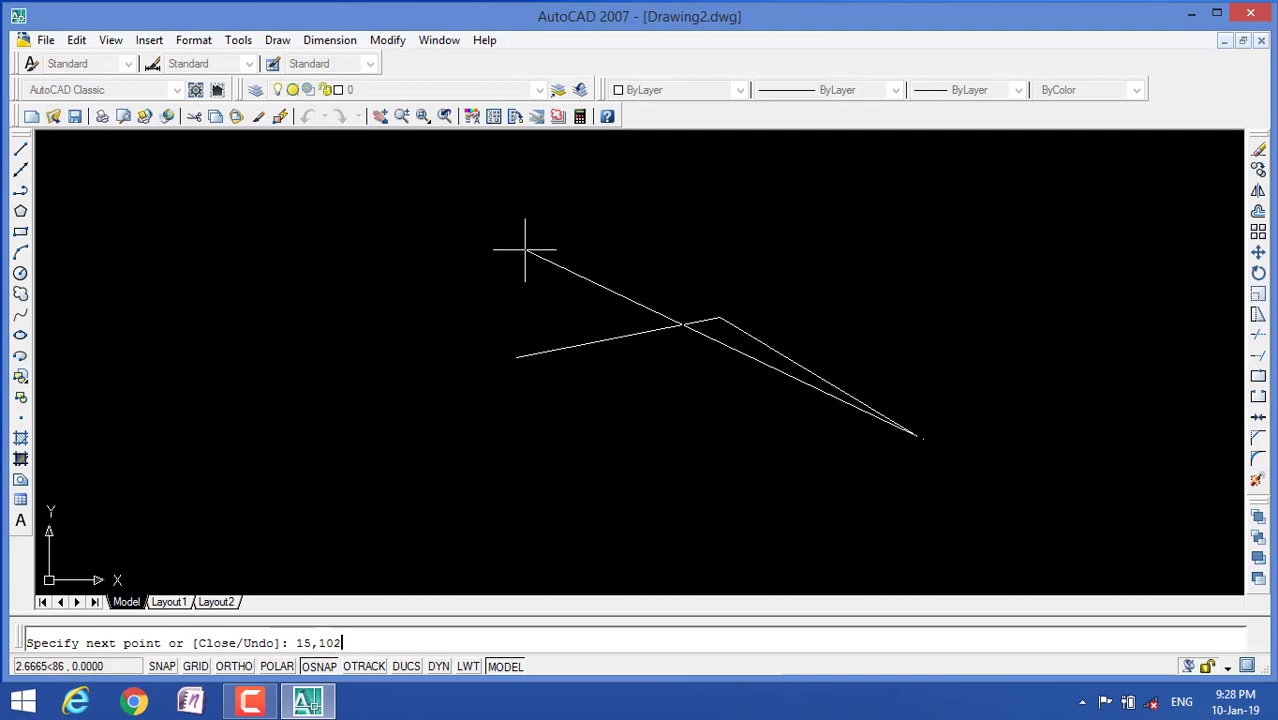
key(Return)
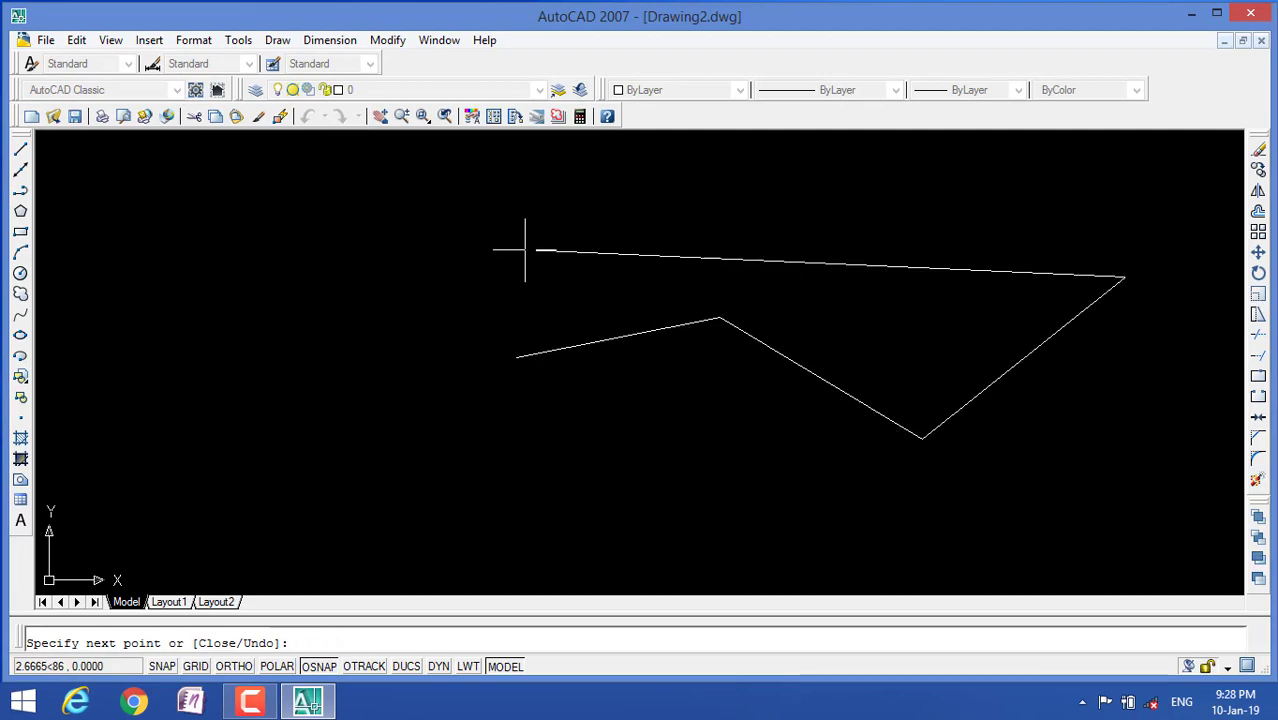
key(Return)
Start a new line at 0.00,100 and draw its first segment to coordinates -5,102.
text(l)
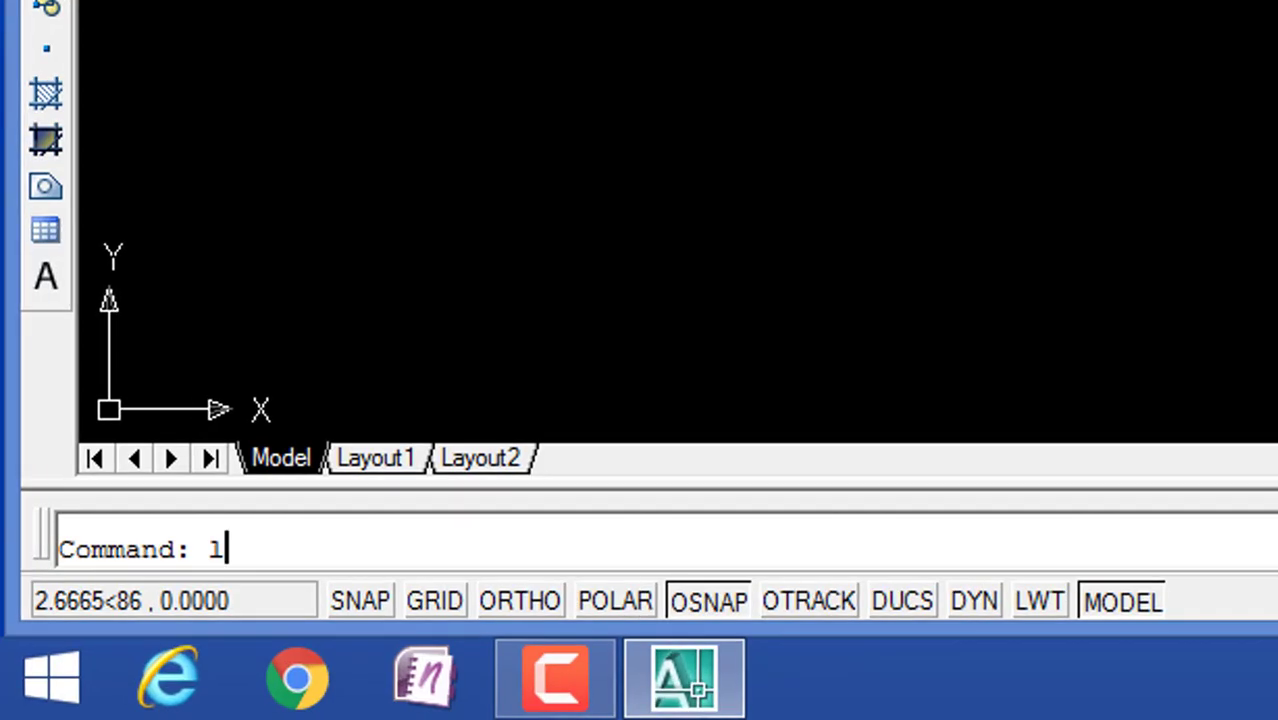
key(Return)
text(0.)
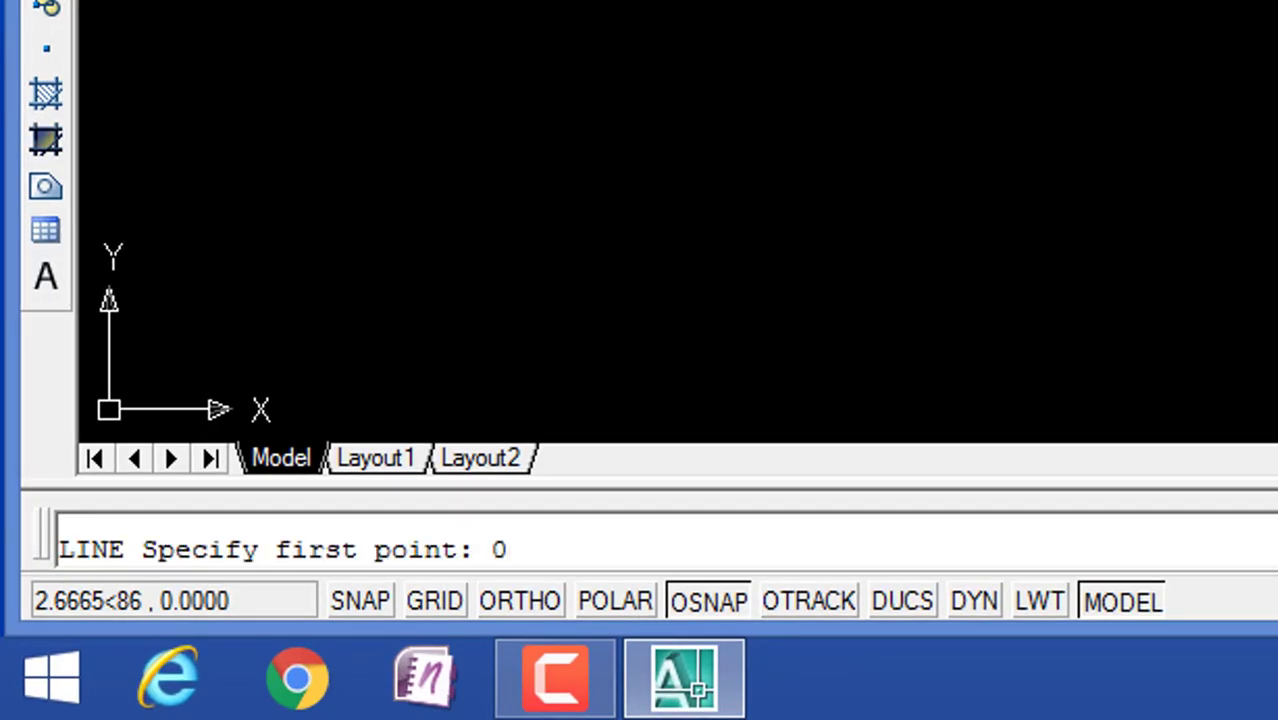
text(00,1)
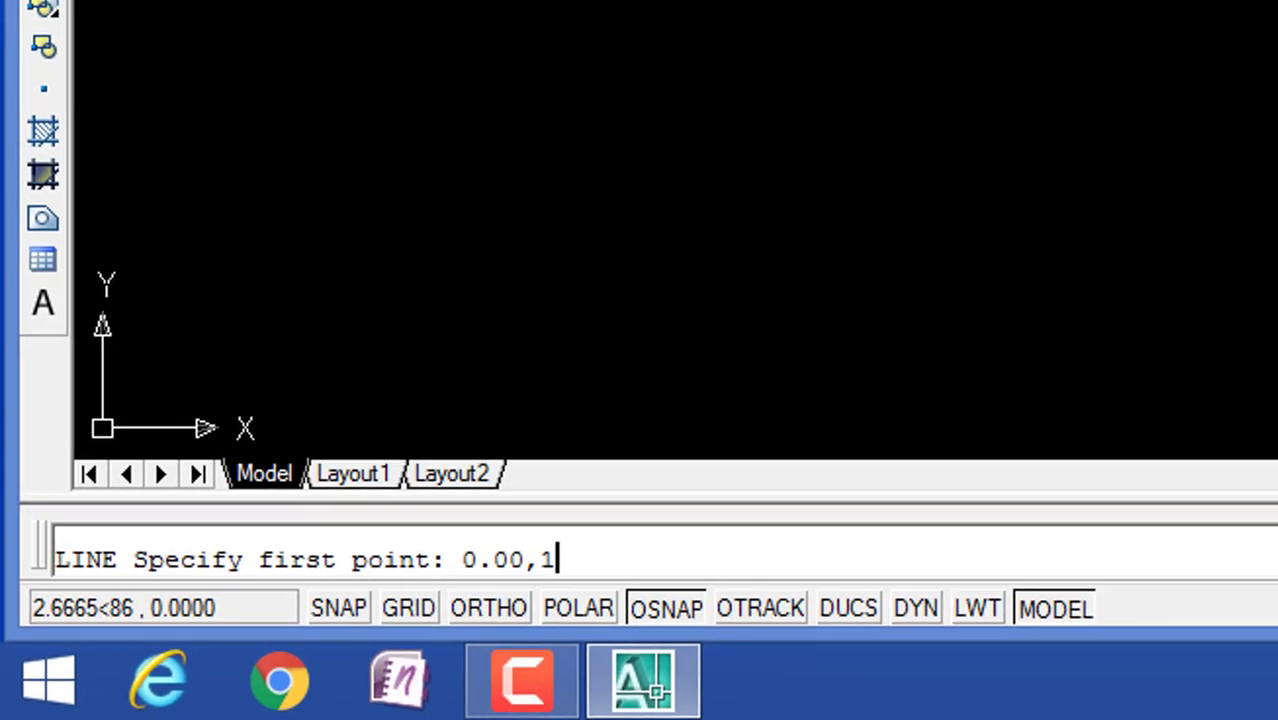
text(00)
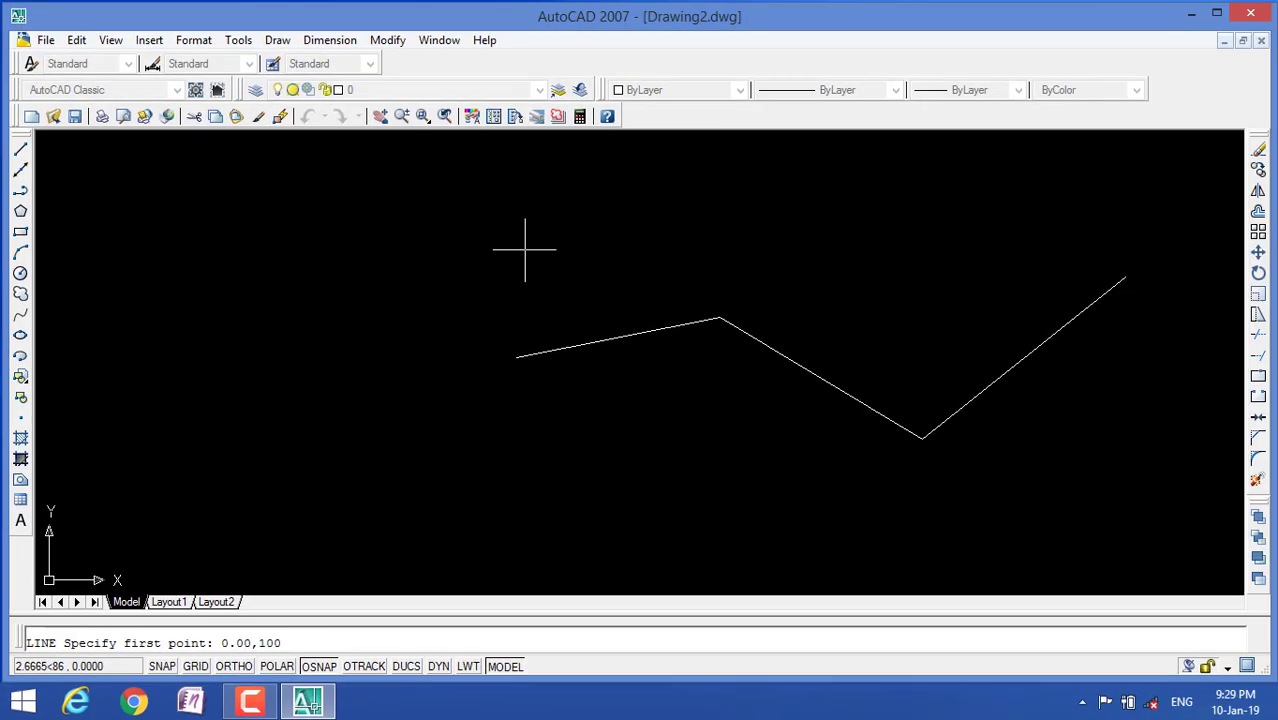
key(Return)
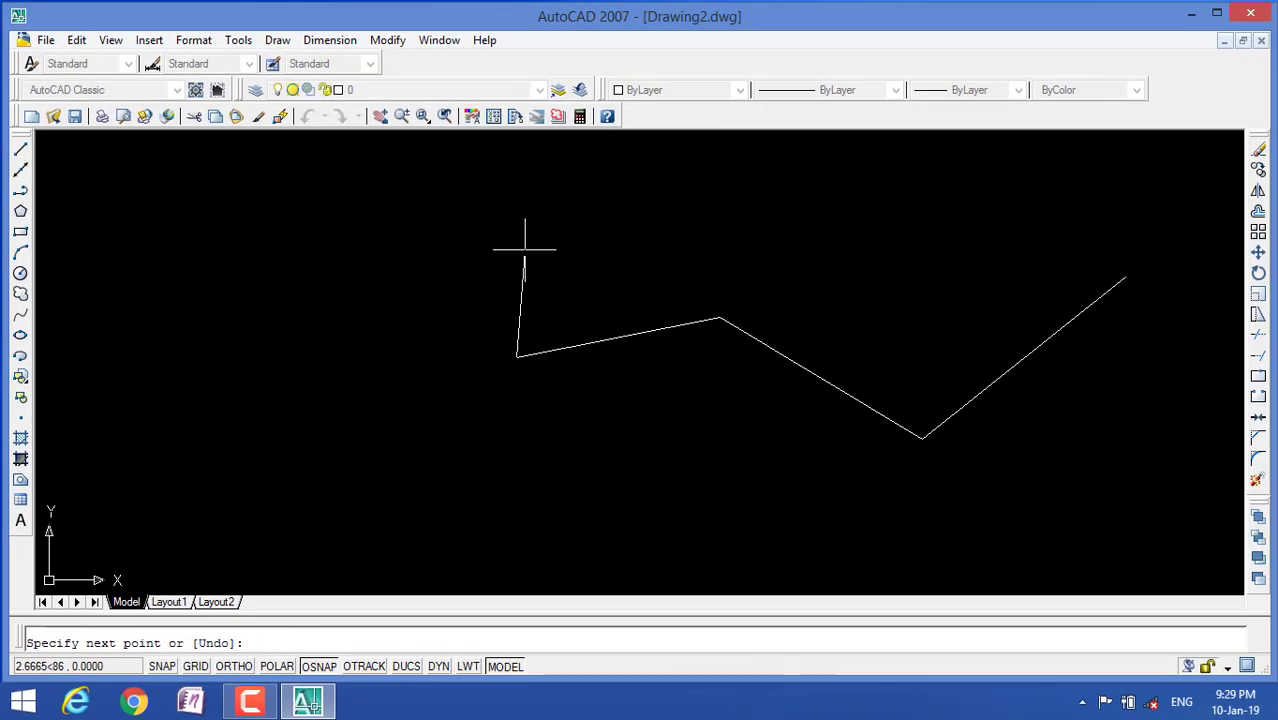
text(-)
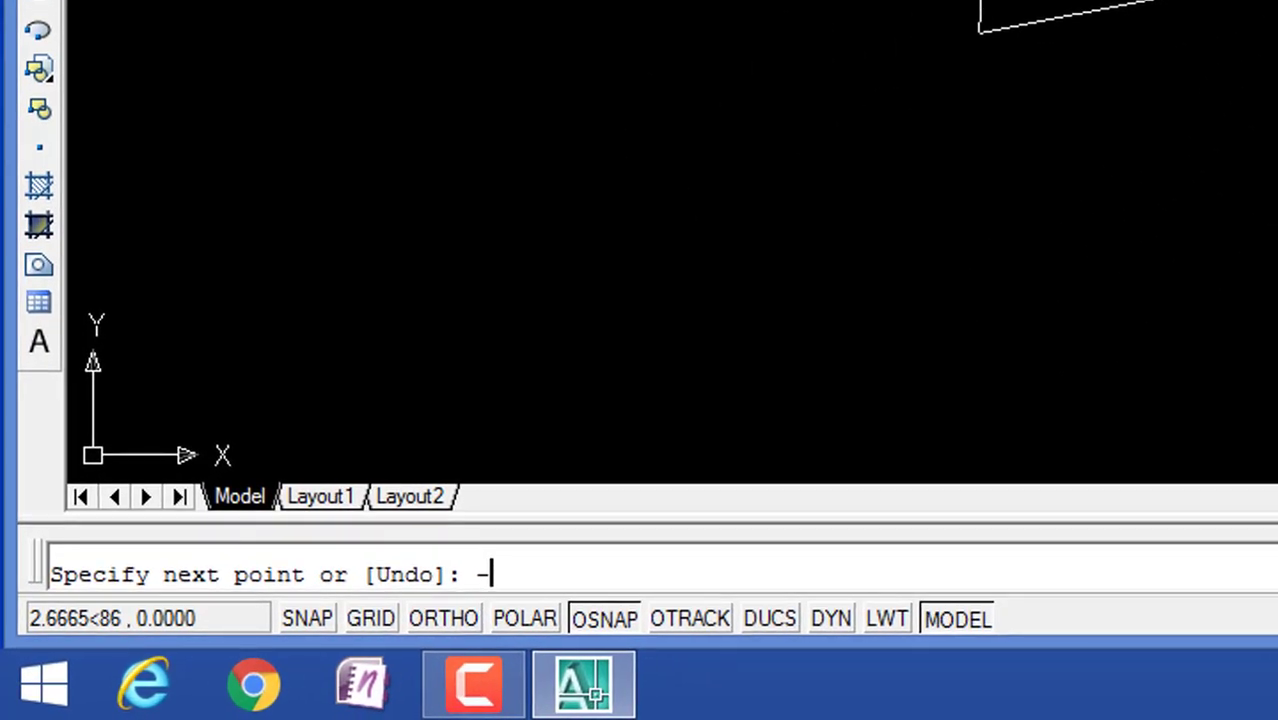
key(BackSpace)
text(1)
key(BackSpace)
text(-5,10)
text(2)
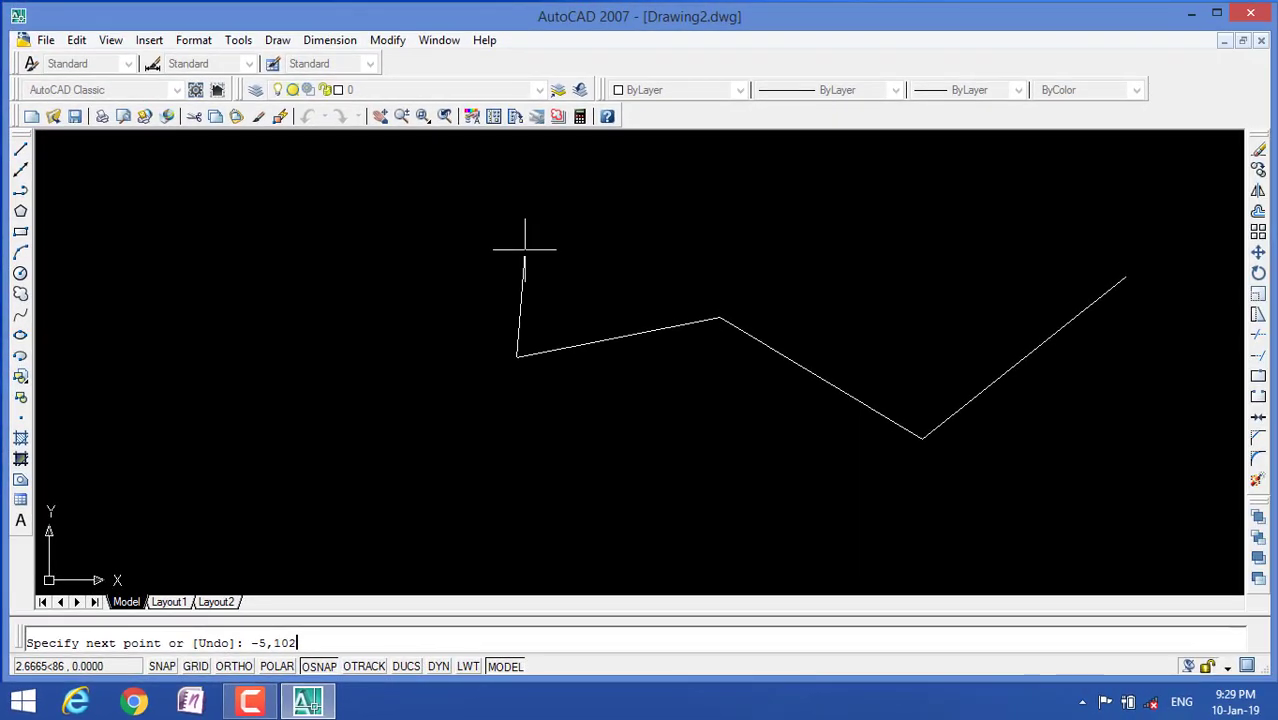
key(Return)
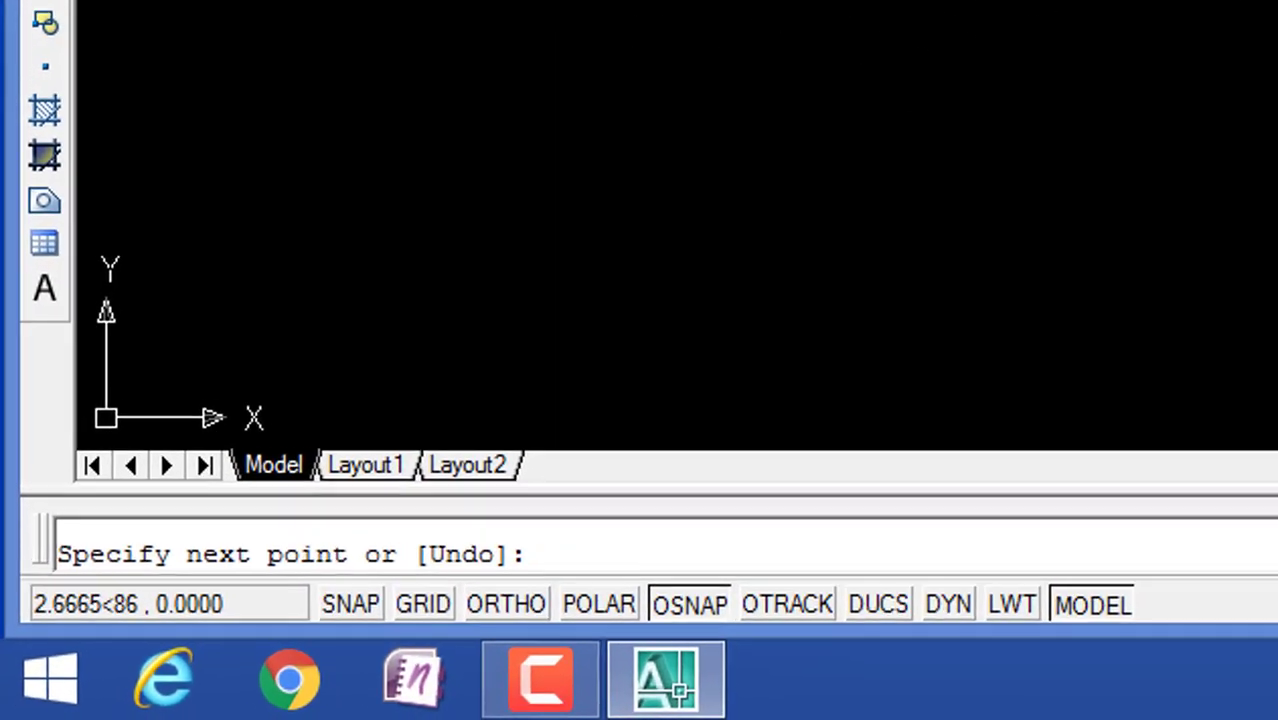
Continue the negative-X side of the line to coordinates -10,99.
text(-)
key(BackSpace)
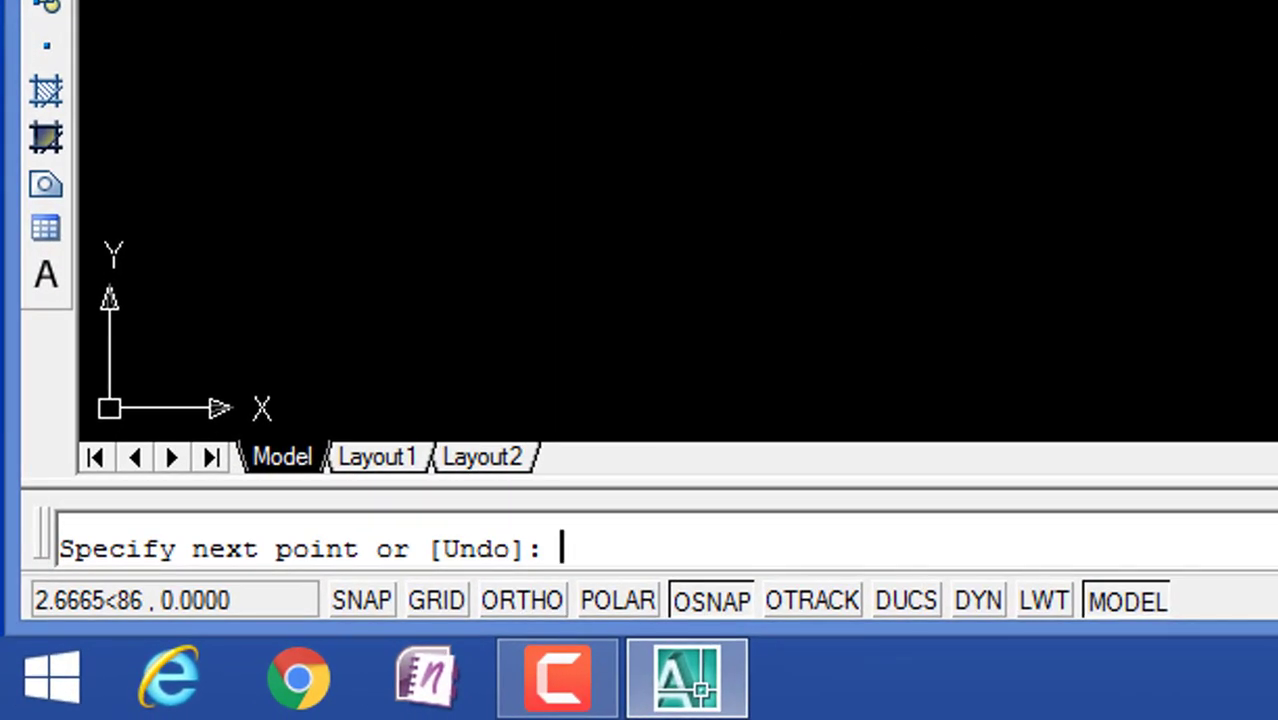
text(1)
key(BackSpace)
text(-10,)
text(99)
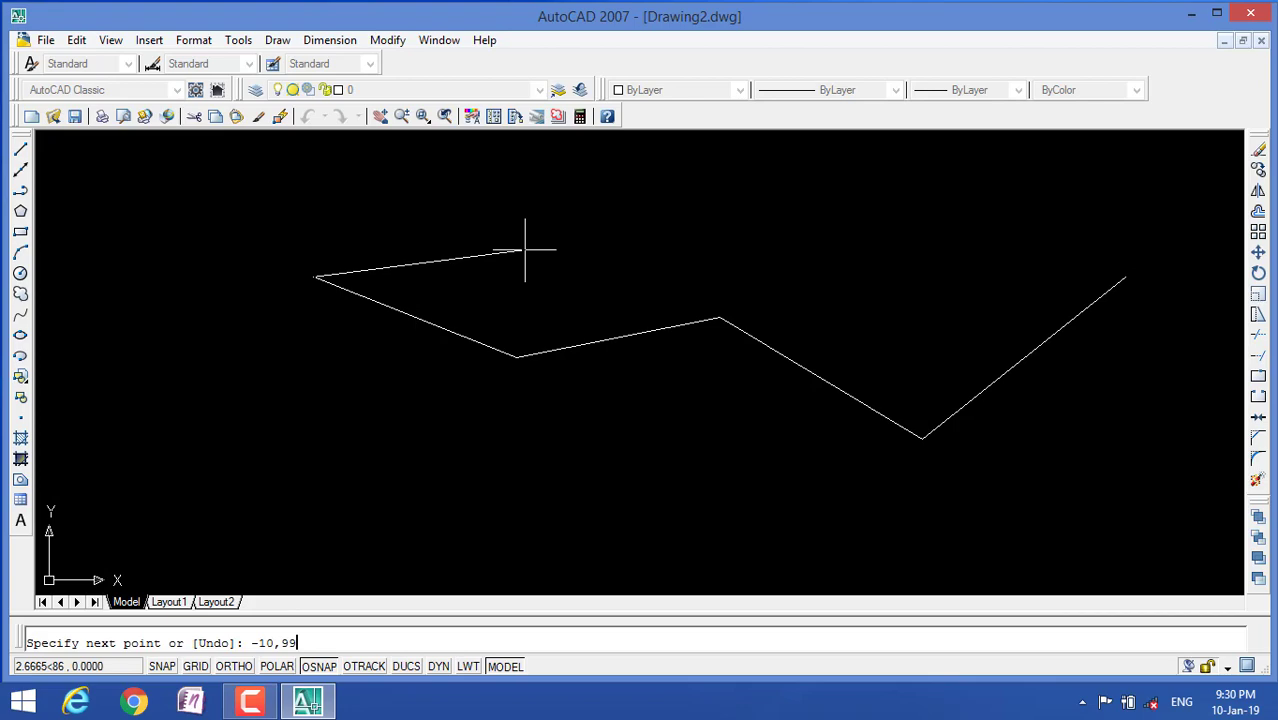
key(Return)
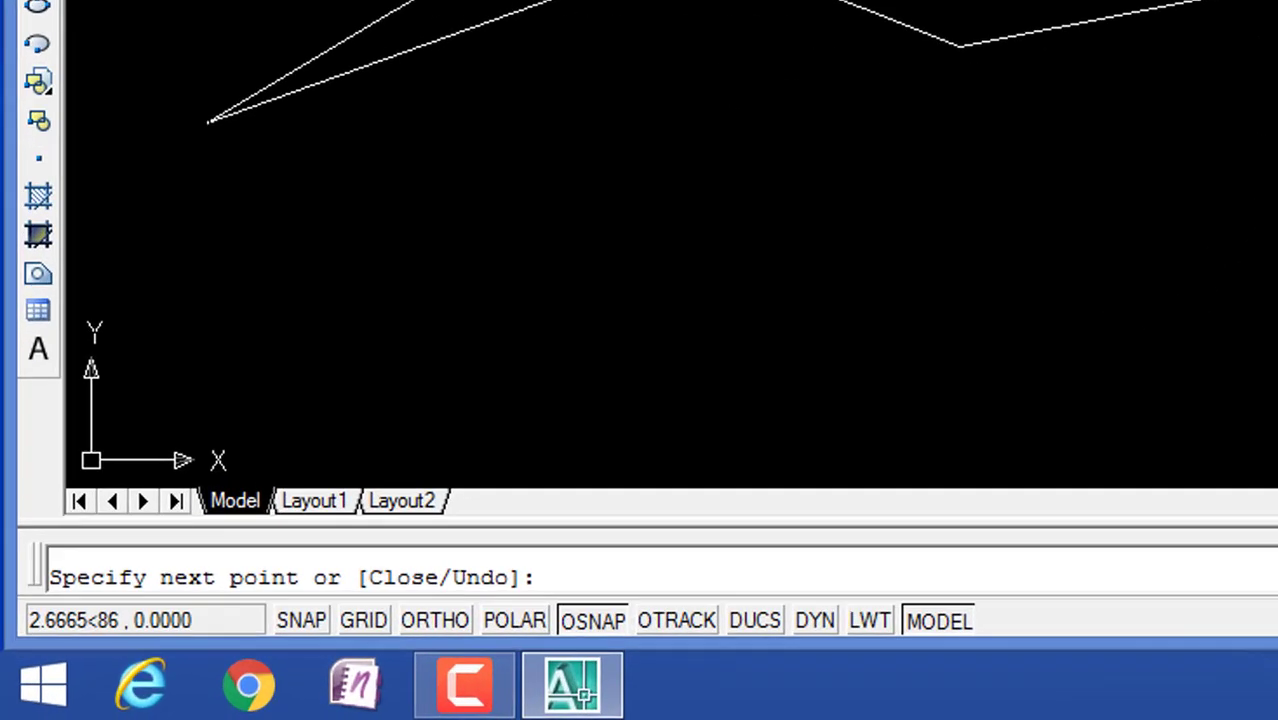
Add the last segment of the negative-X side to coordinates -15,102 and end the line.
text(-)
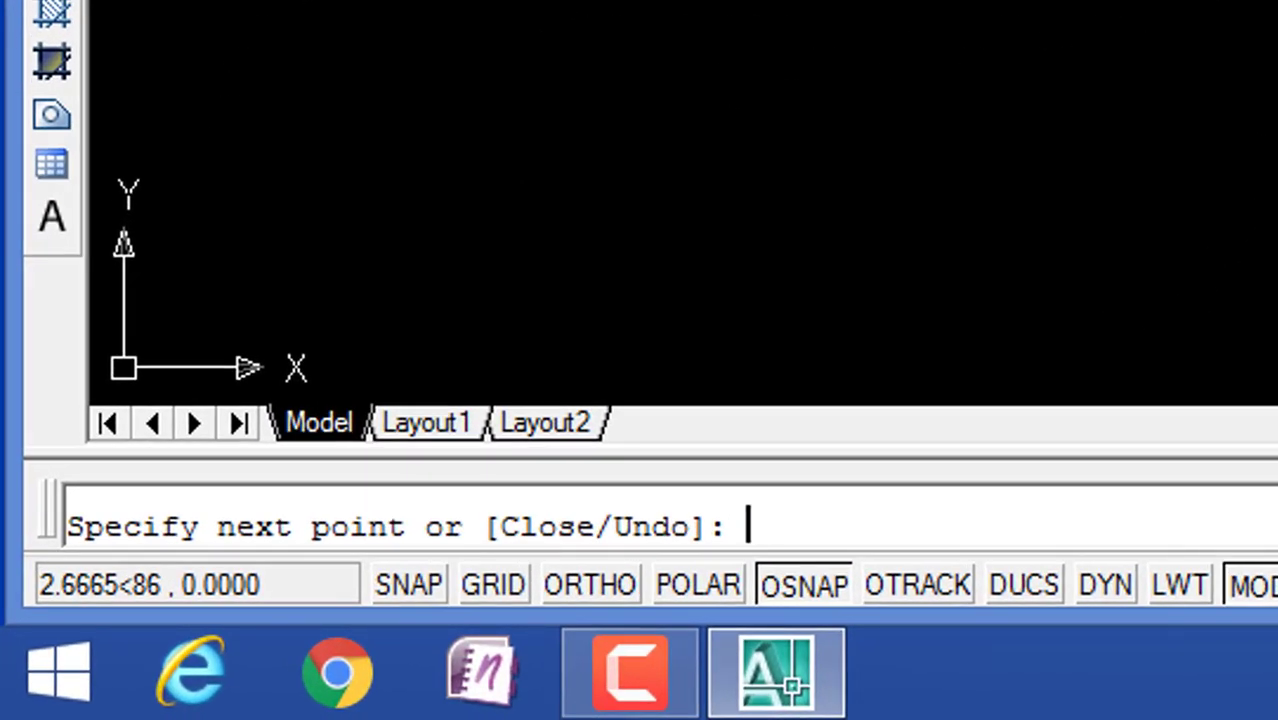
text(15)
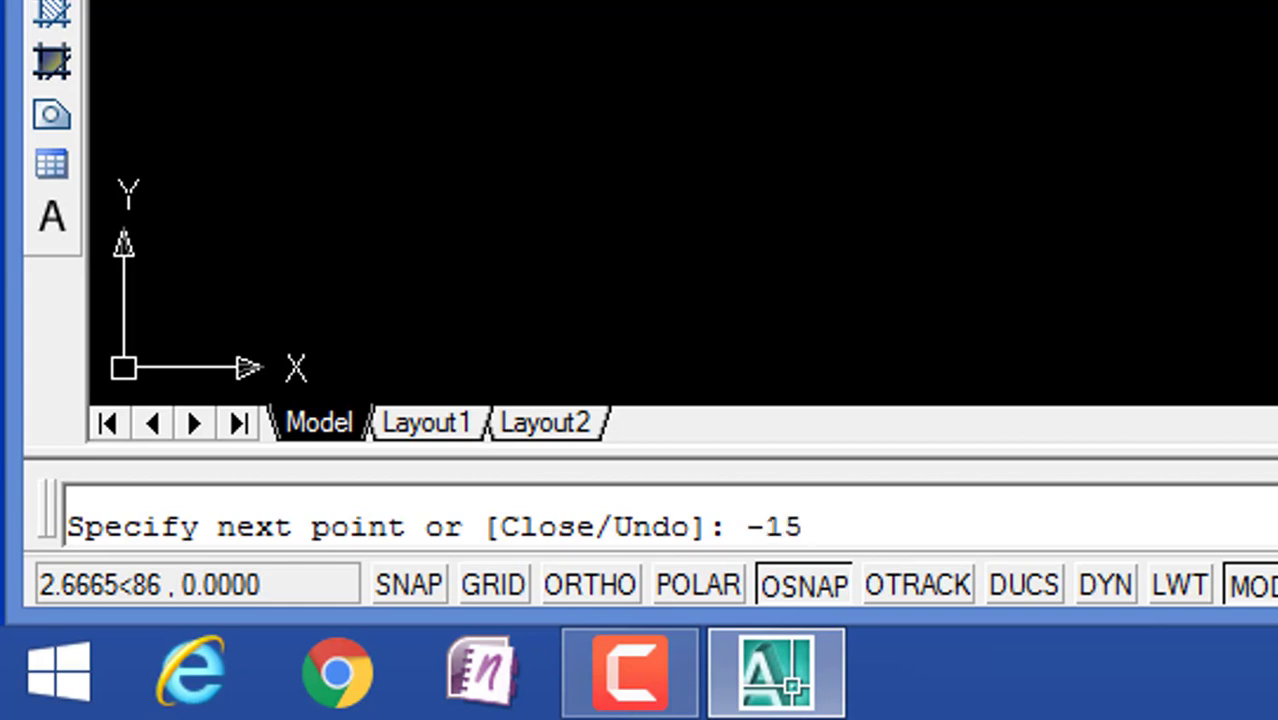
text(,102)
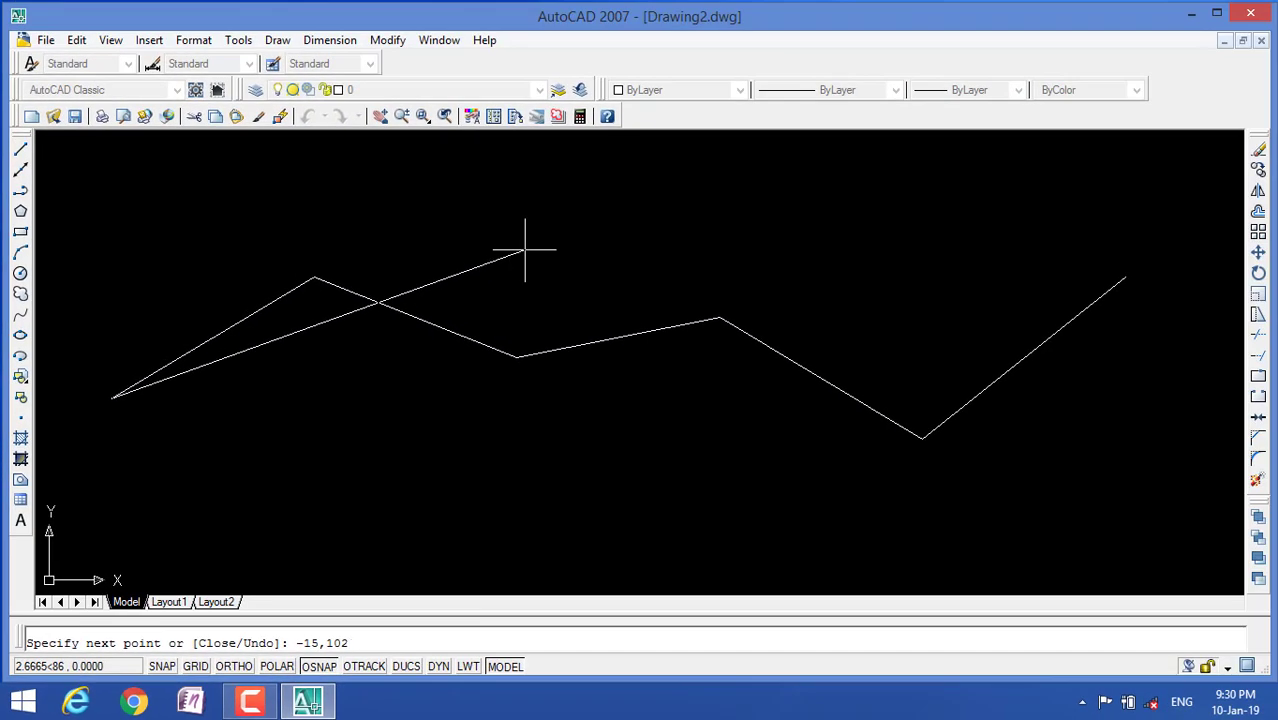
key(Return)
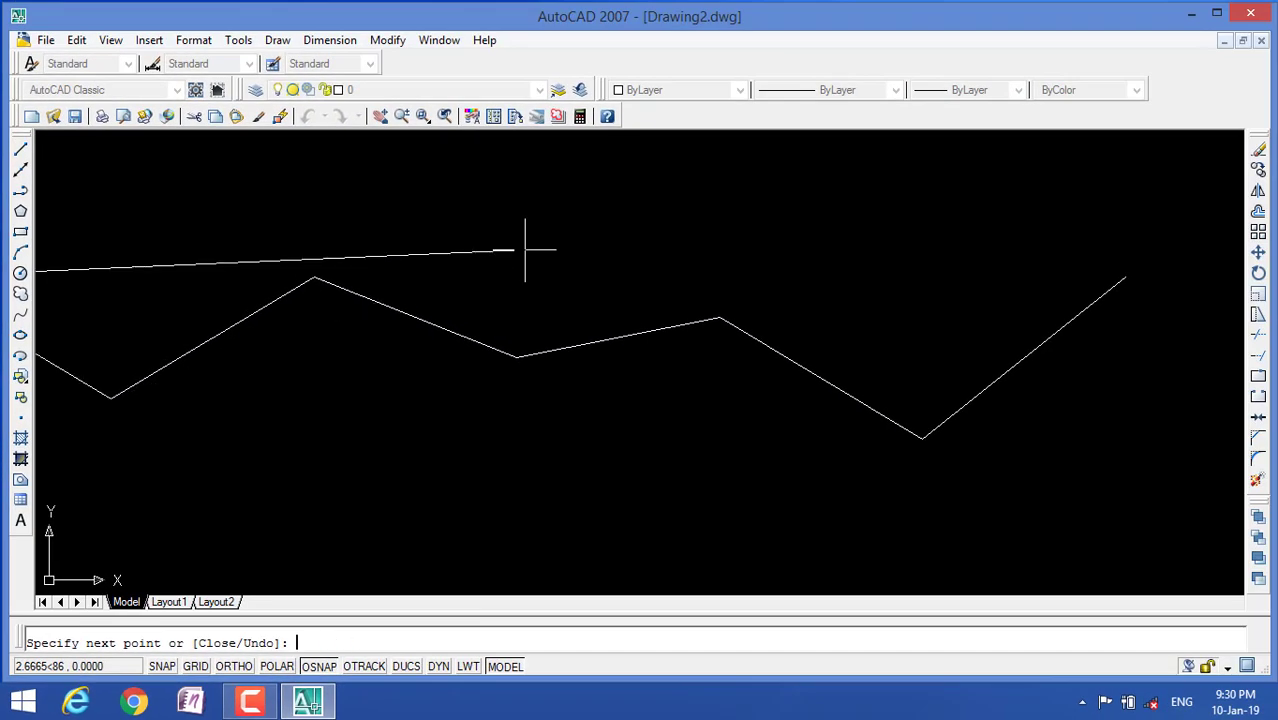
key(Return)
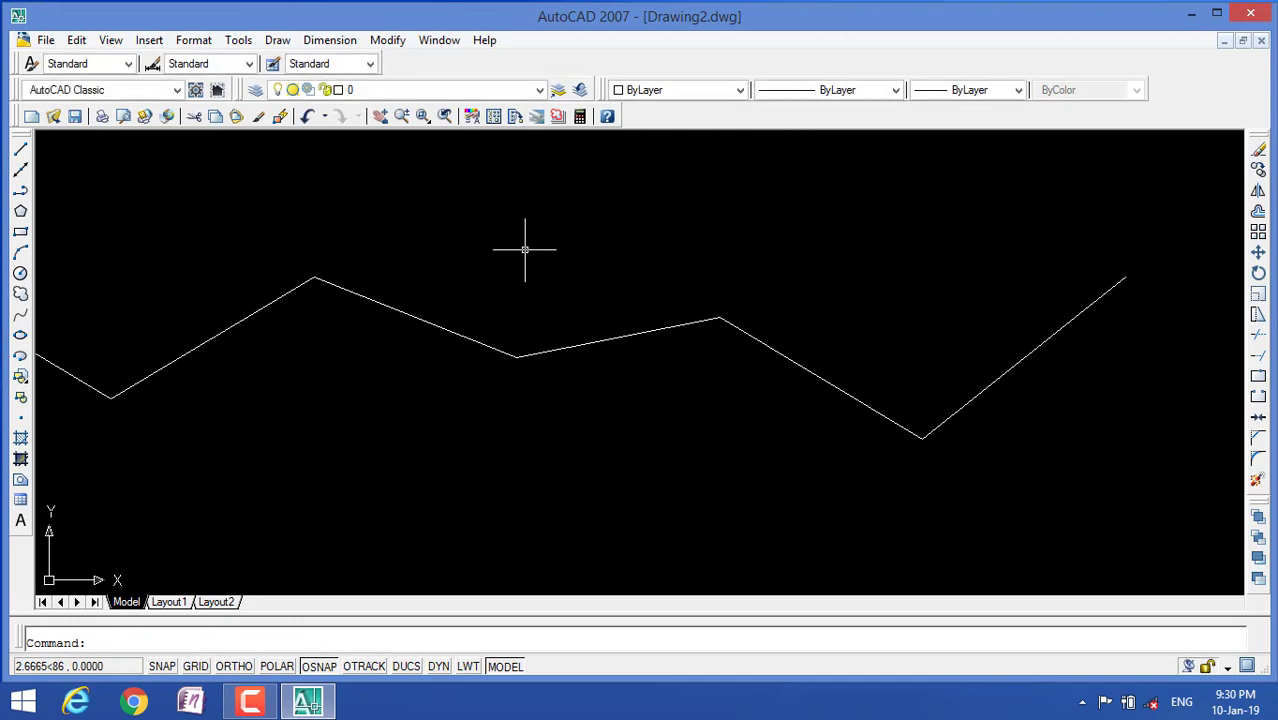
Start an upper line at coordinates 0.00,102 and draw its first segment to 5,101.95.
scroll(600, 280, down, 5)
scroll(608, 265, up, 3)
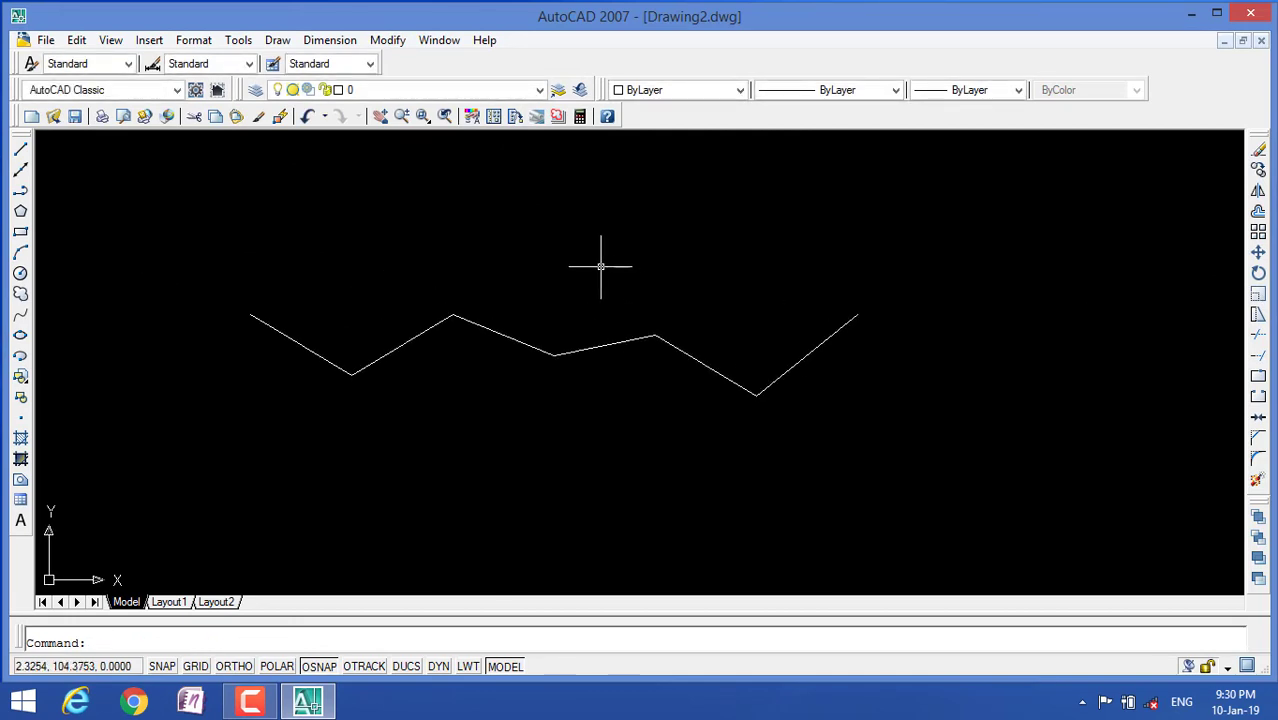
text(l)
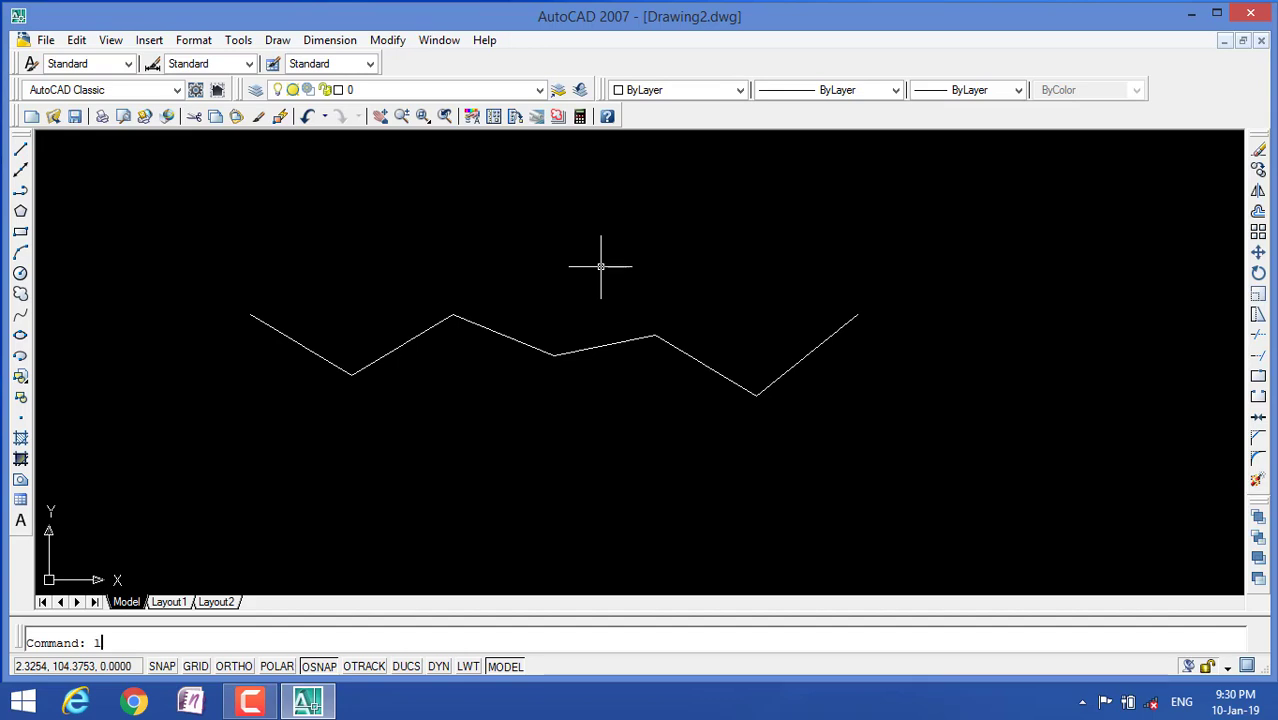
key(Return)
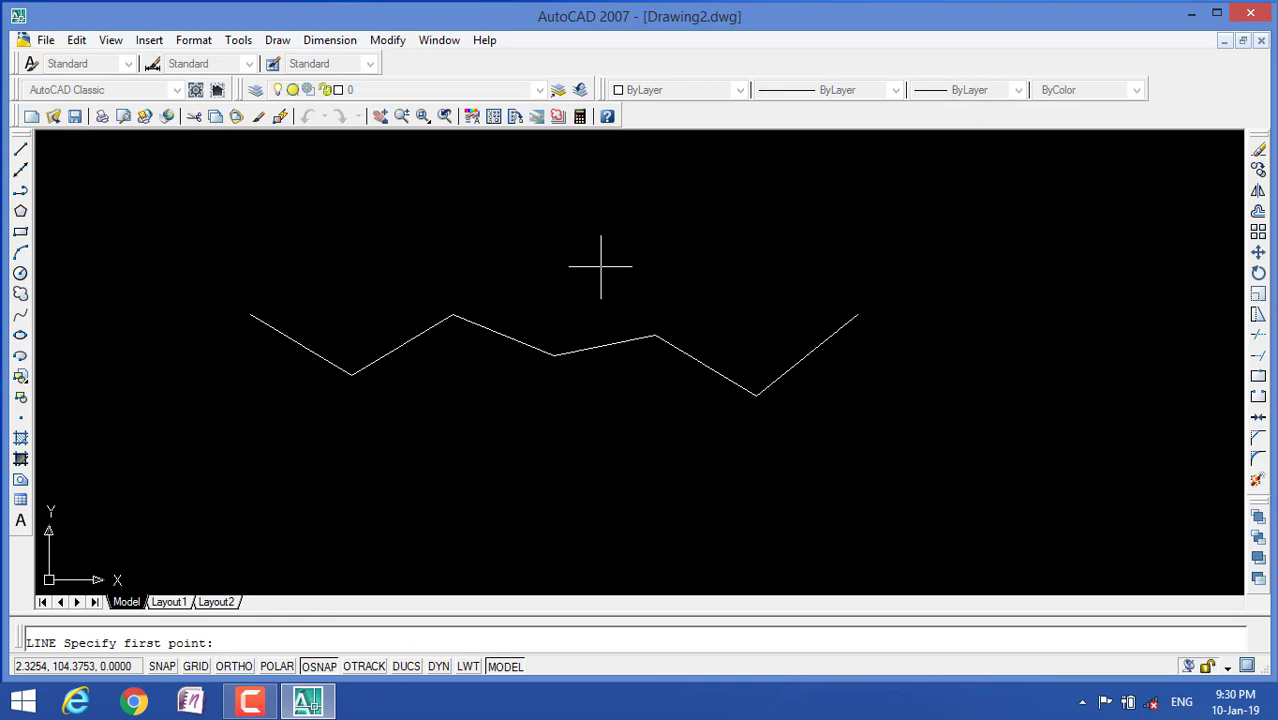
text(0.00)
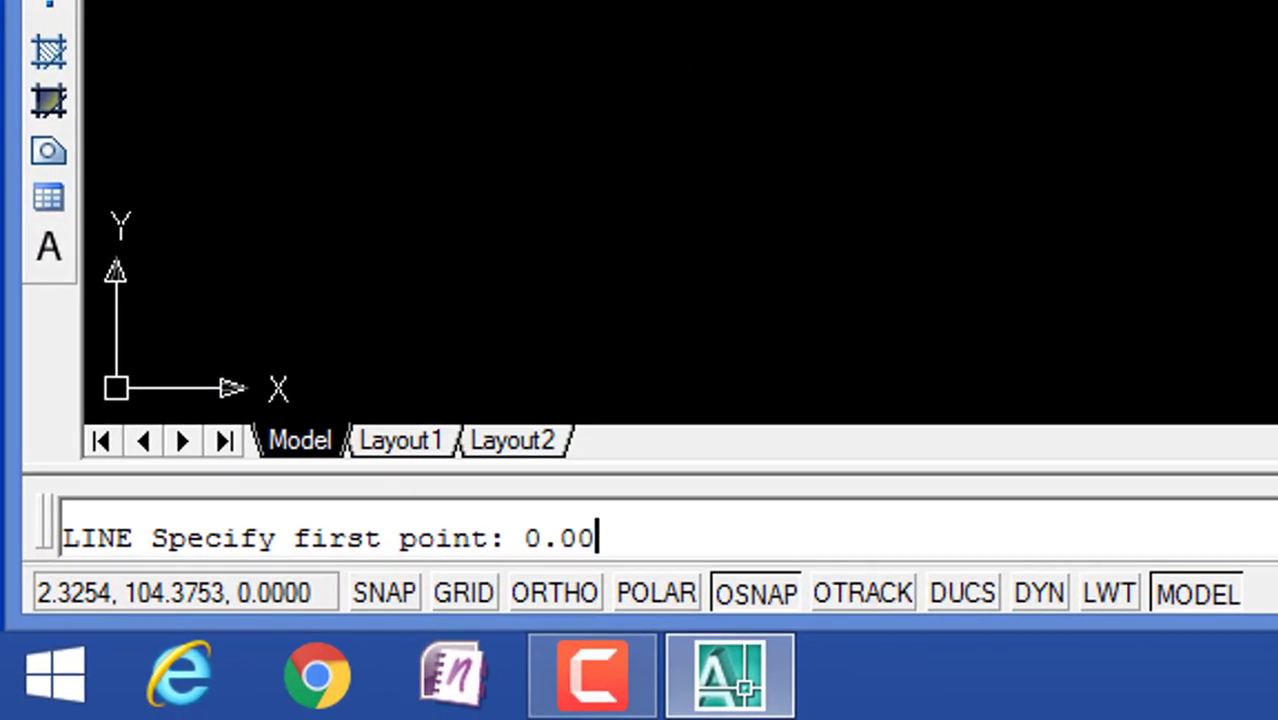
text(,102)
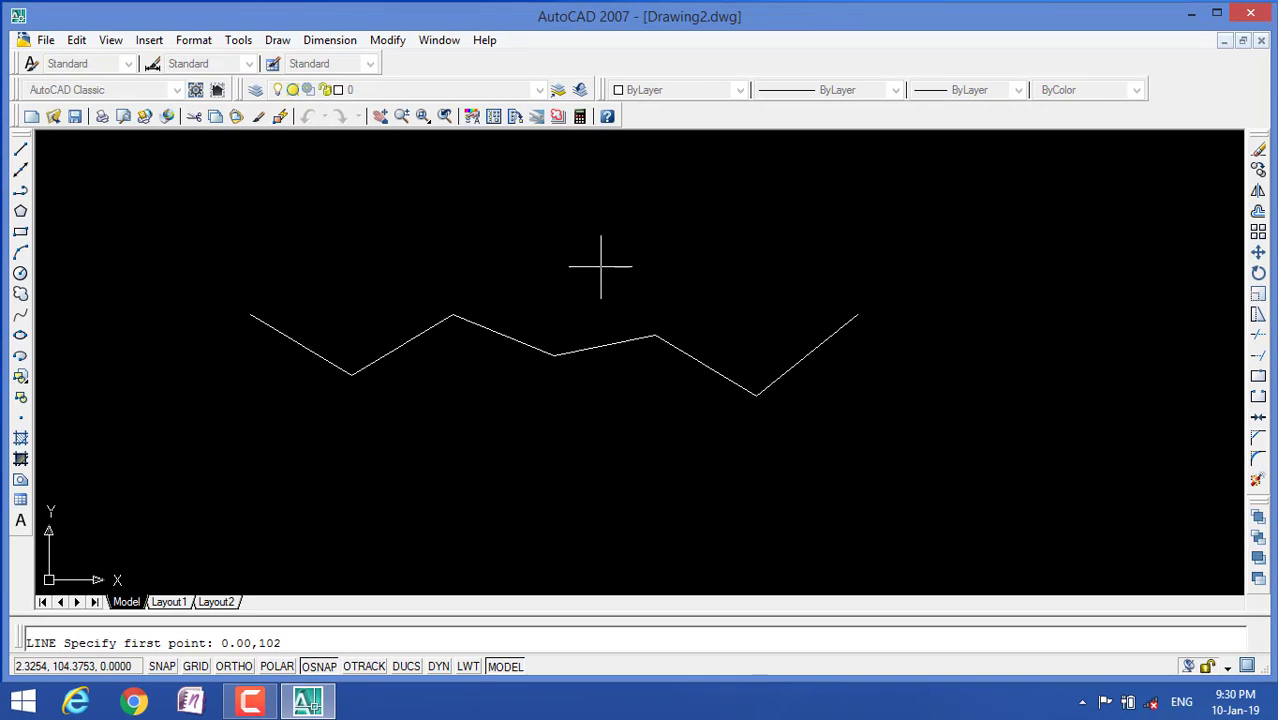
key(Return)
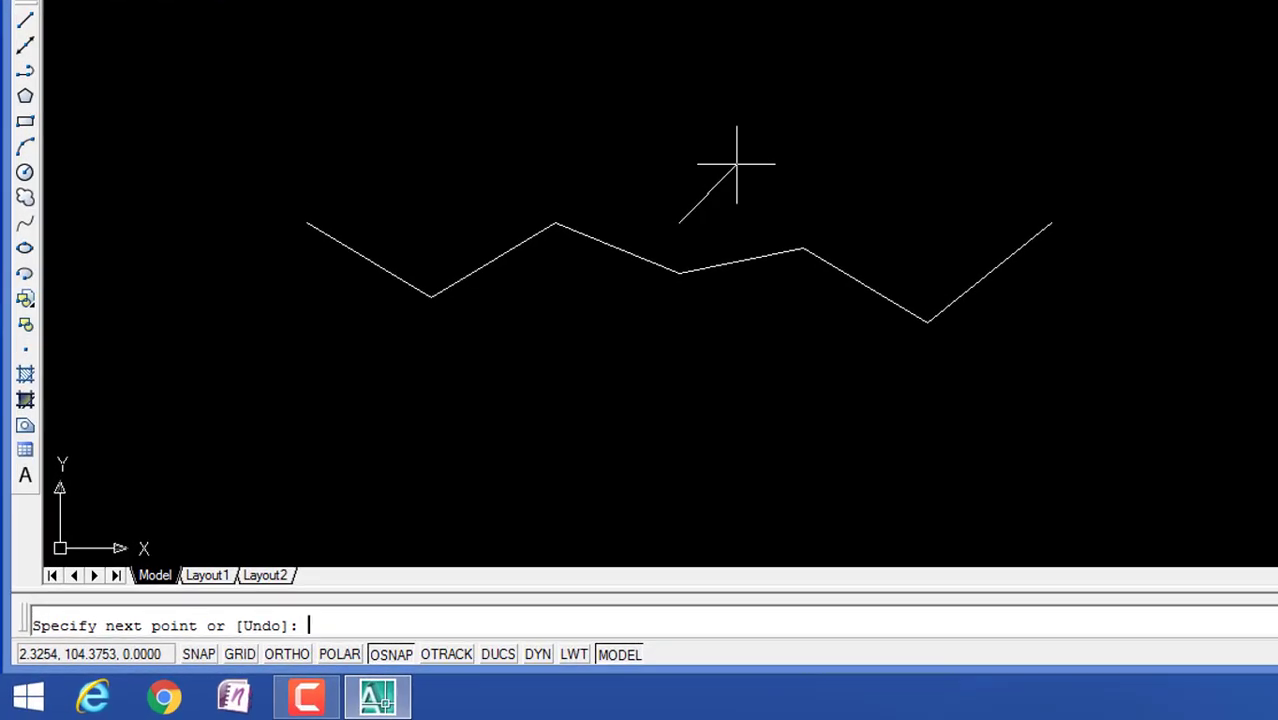
text(l)
key(BackSpace)
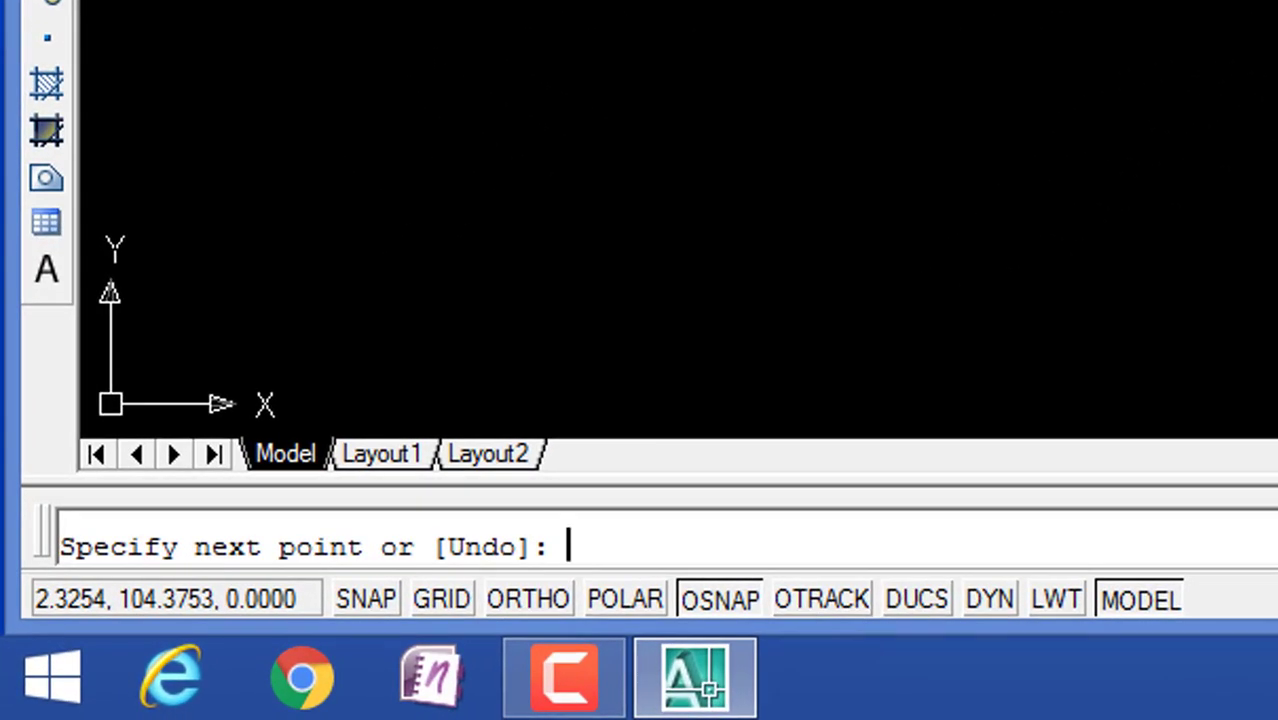
text(5,10)
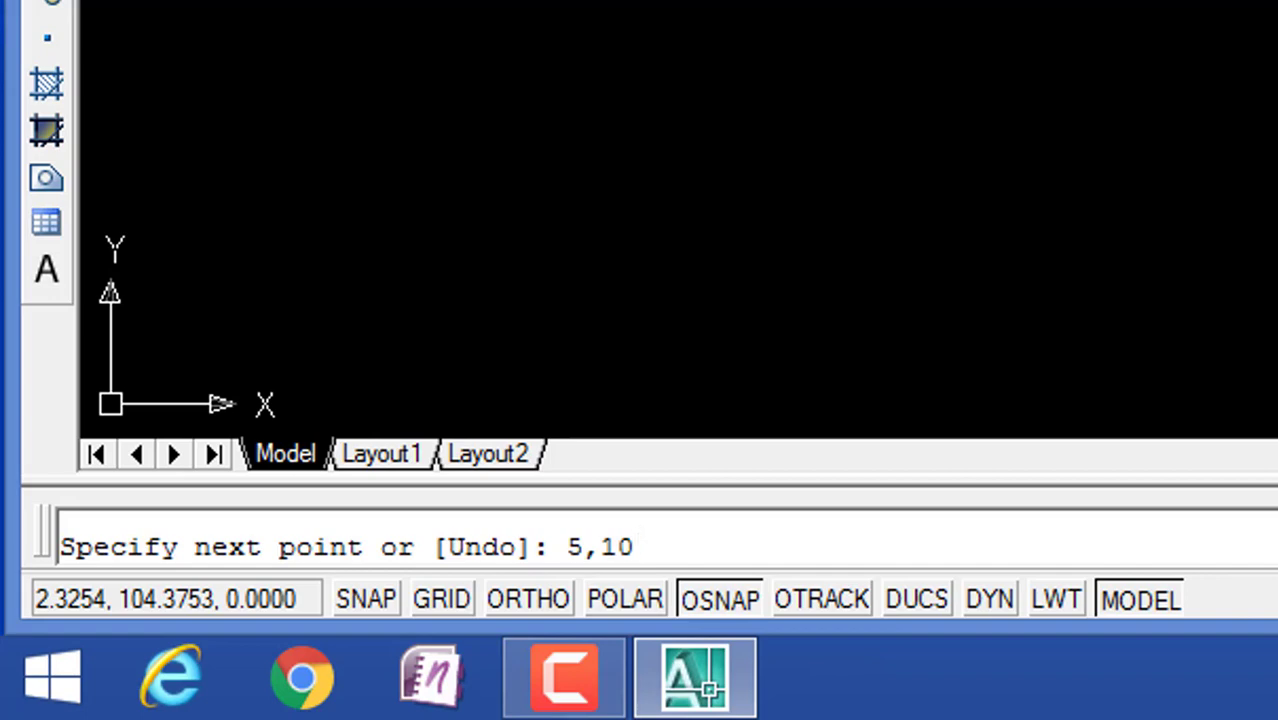
text(1.95)
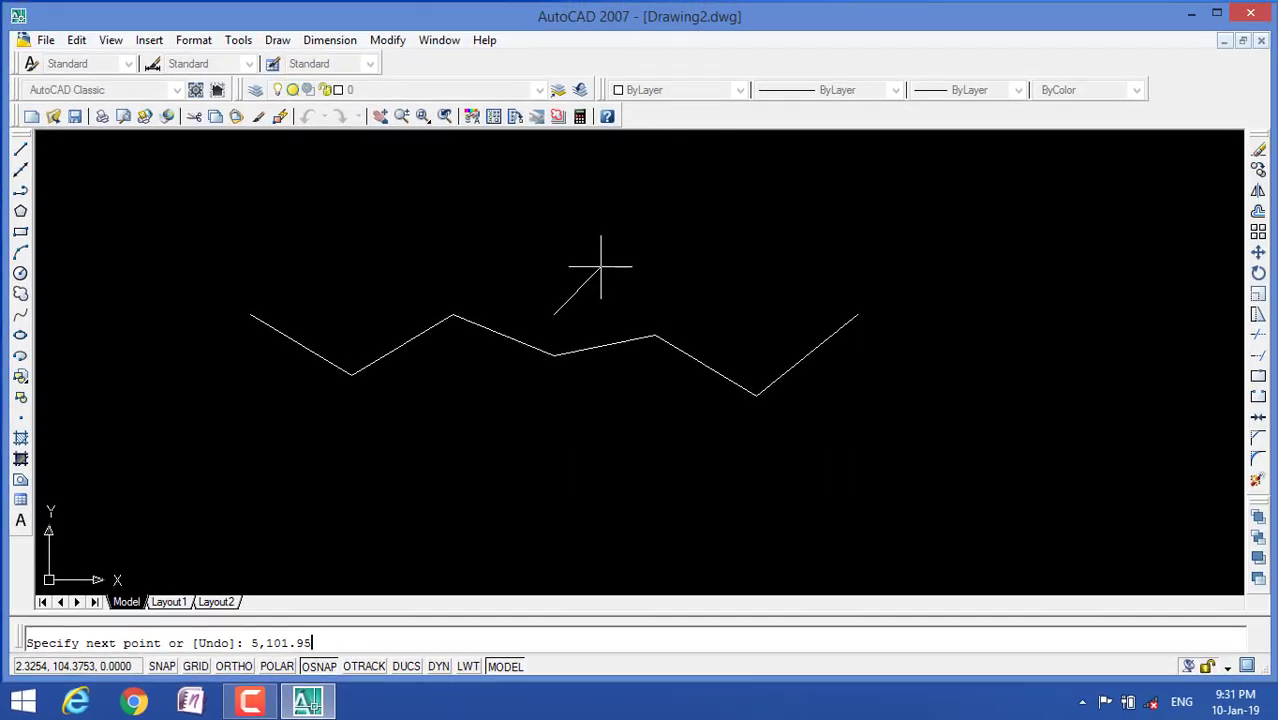
key(Return)
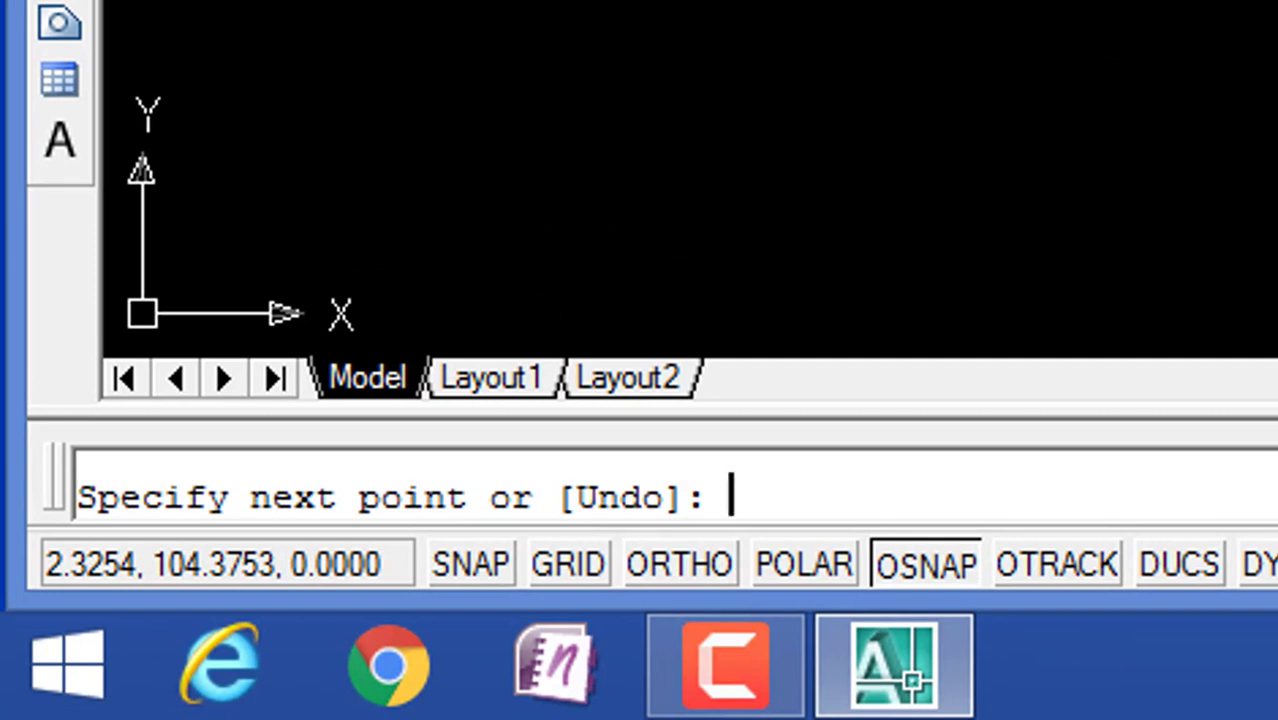
Continue the positive-X side of the upper line to coordinates 10,101.90.
text(10,)
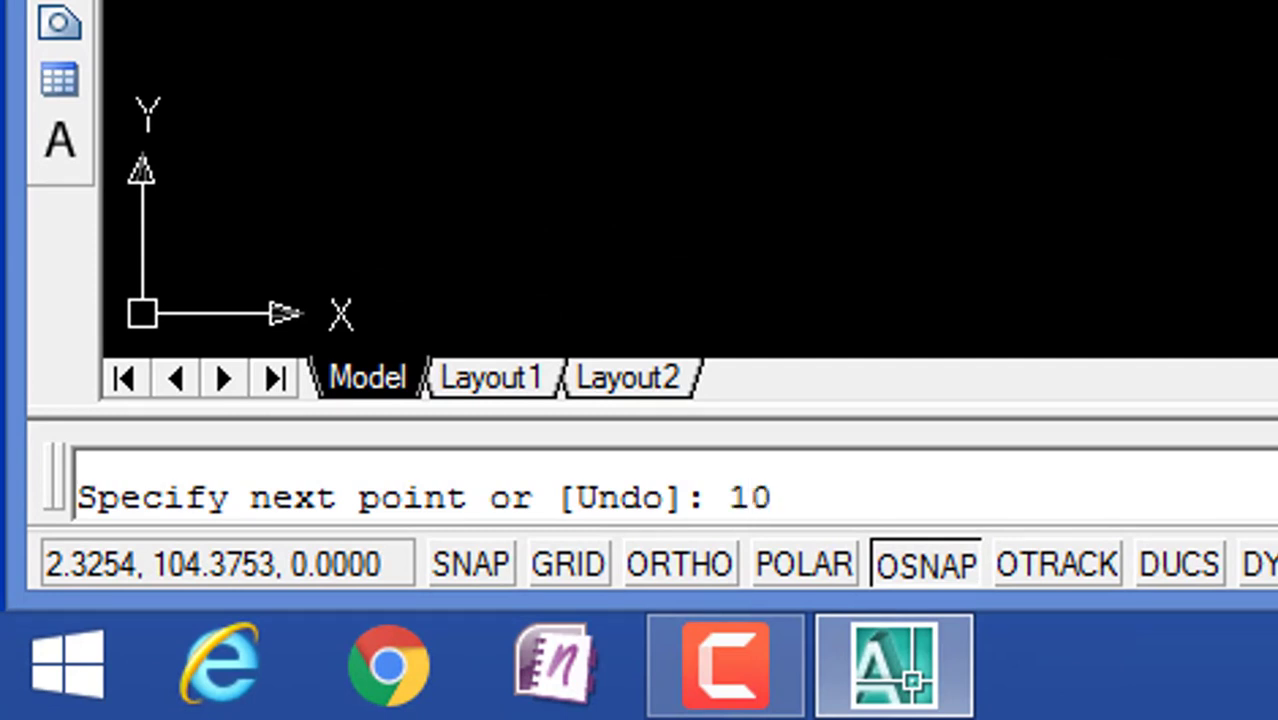
text(101.90)
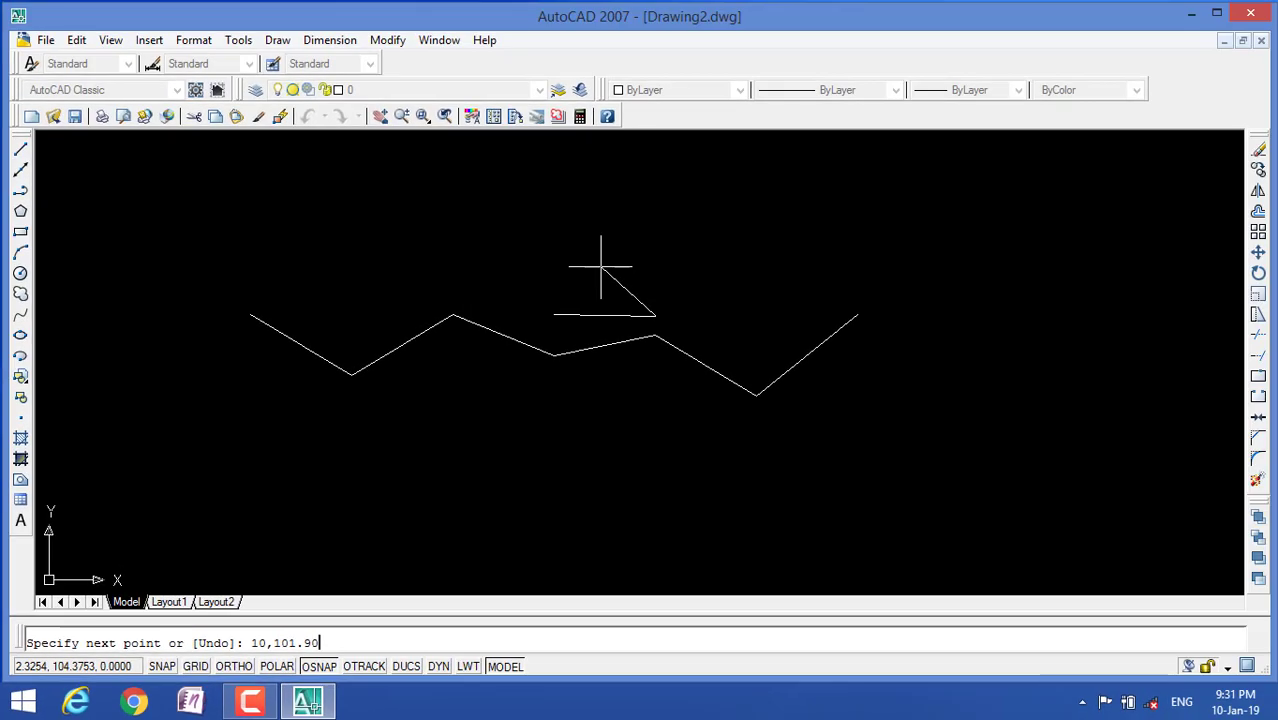
key(Return)
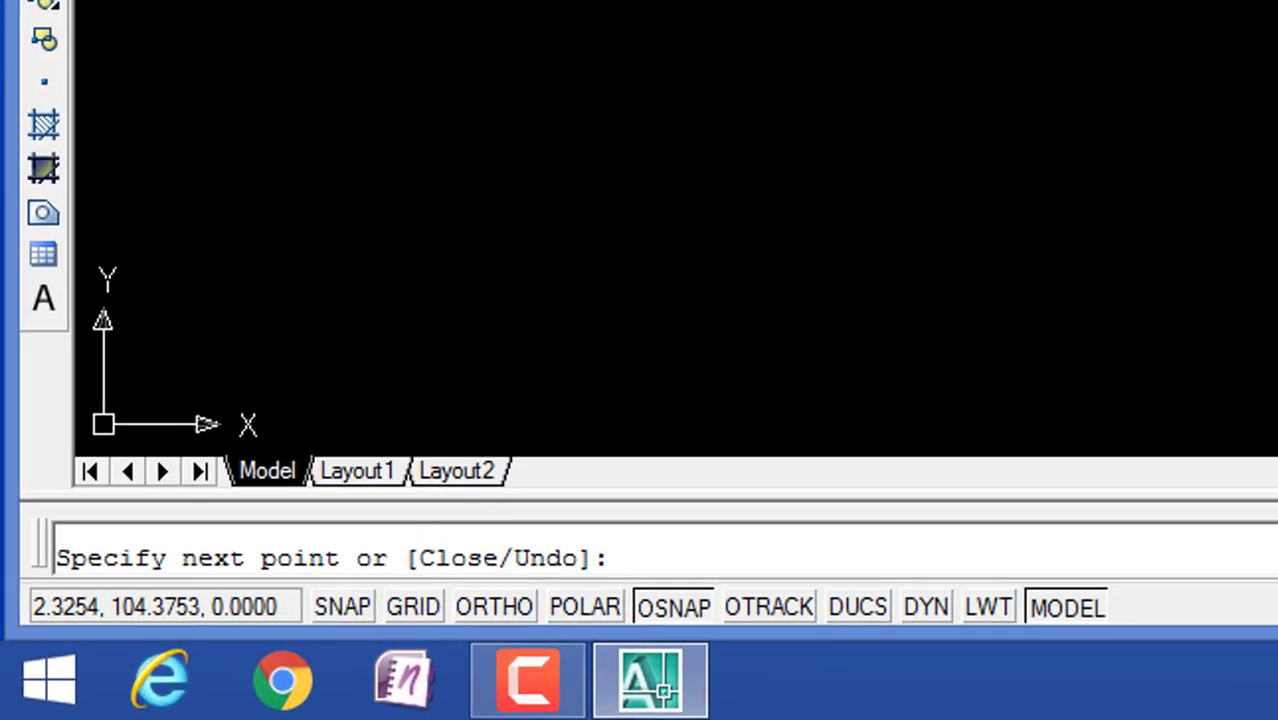
Add the last segment of the upper line's positive-X side to coordinates 15,101.85 and end the line.
text(l)
key(BackSpace)
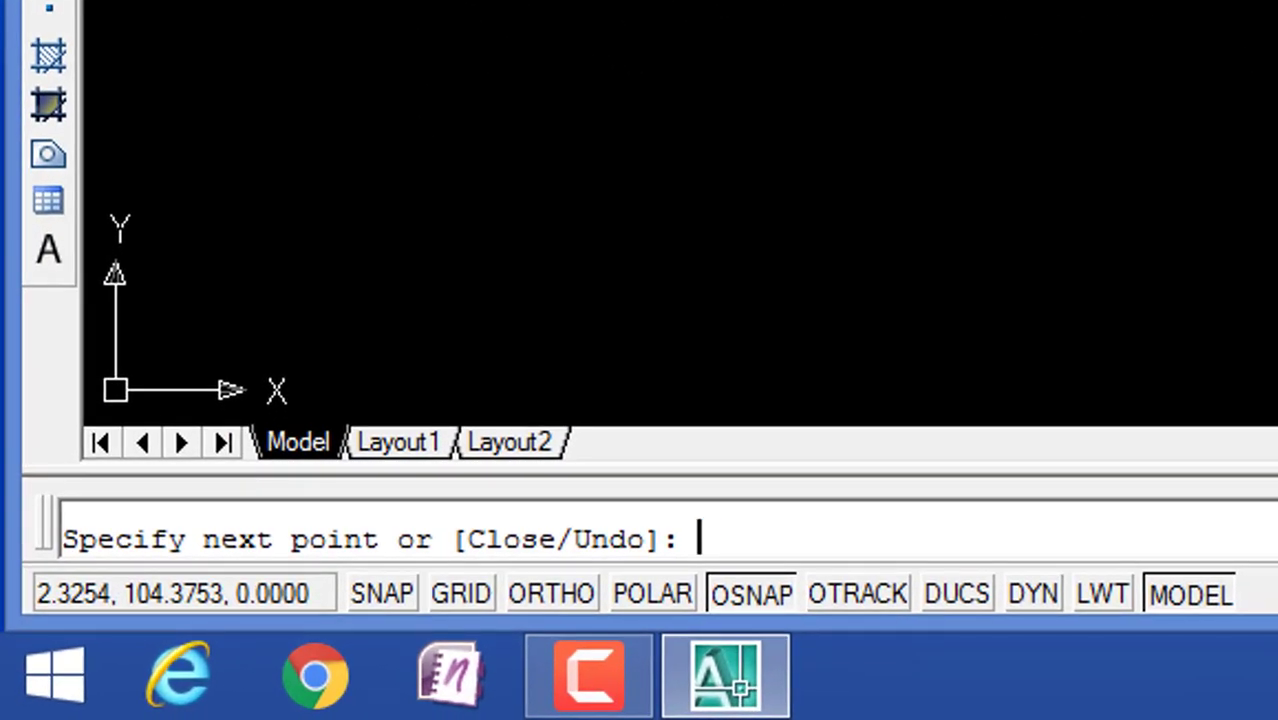
text(101)
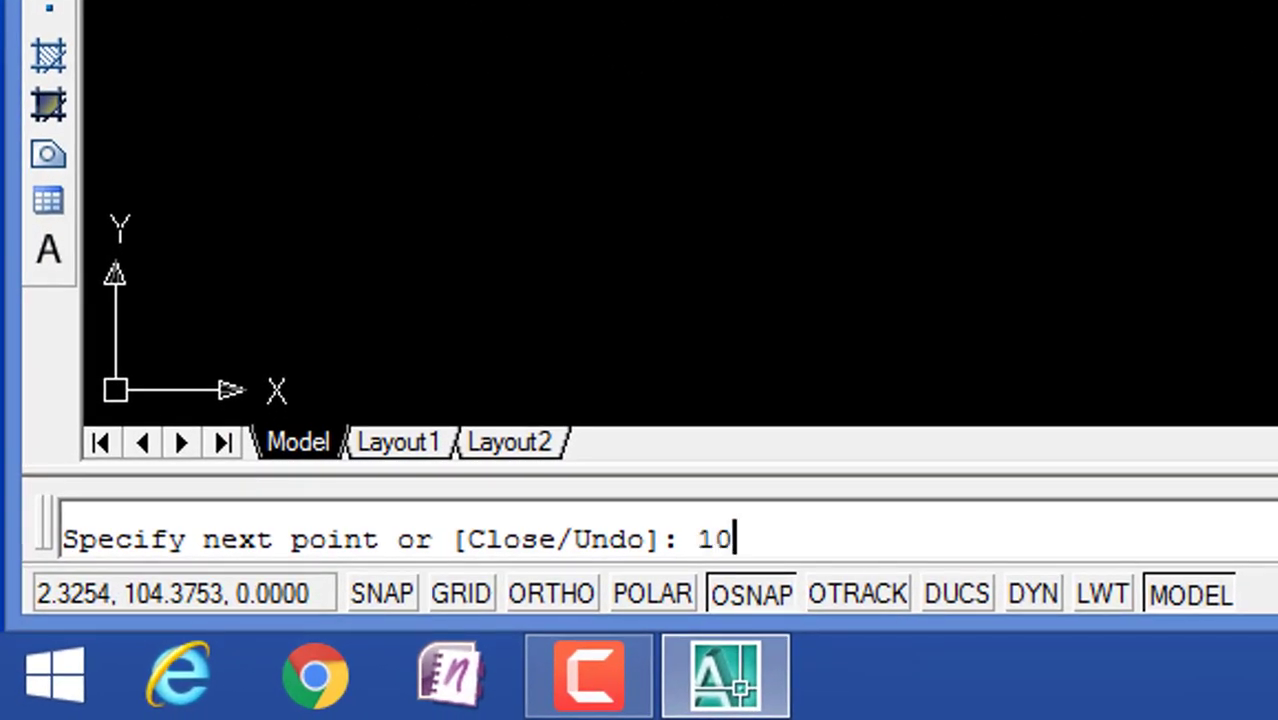
key(BackSpace)
key(BackSpace)
key(BackSpace)
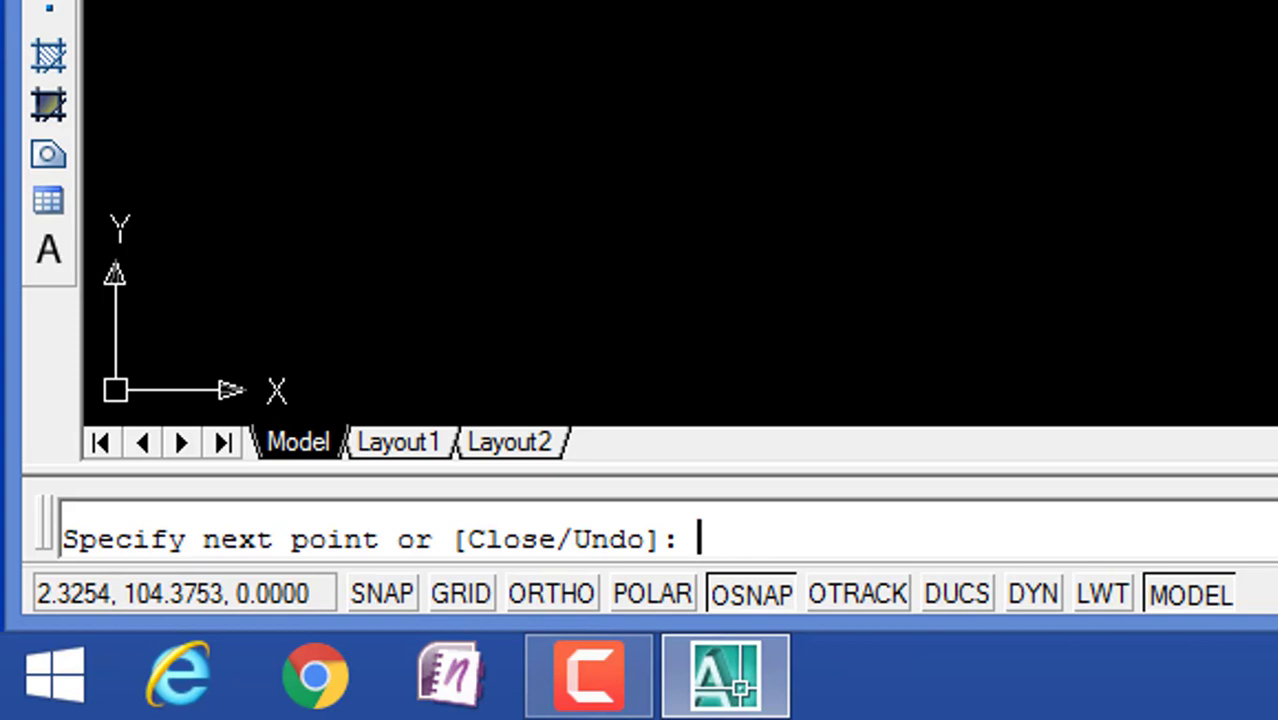
text(15,101.)
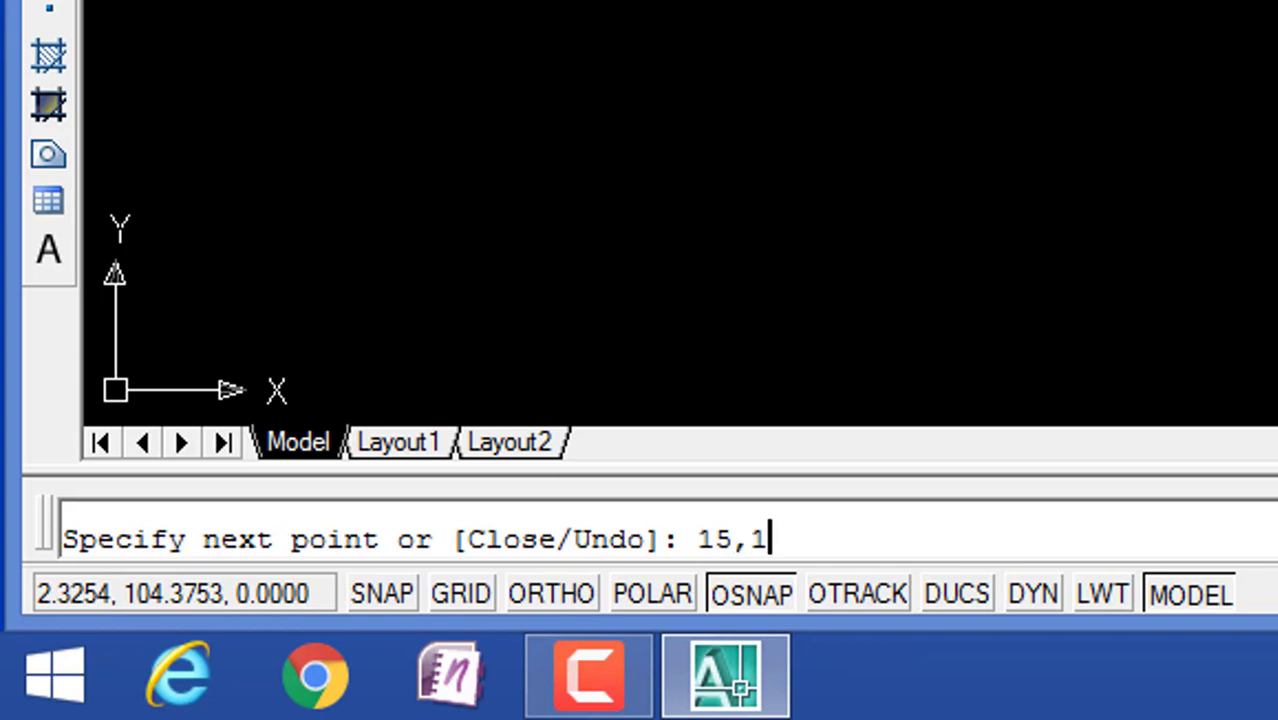
text(8)
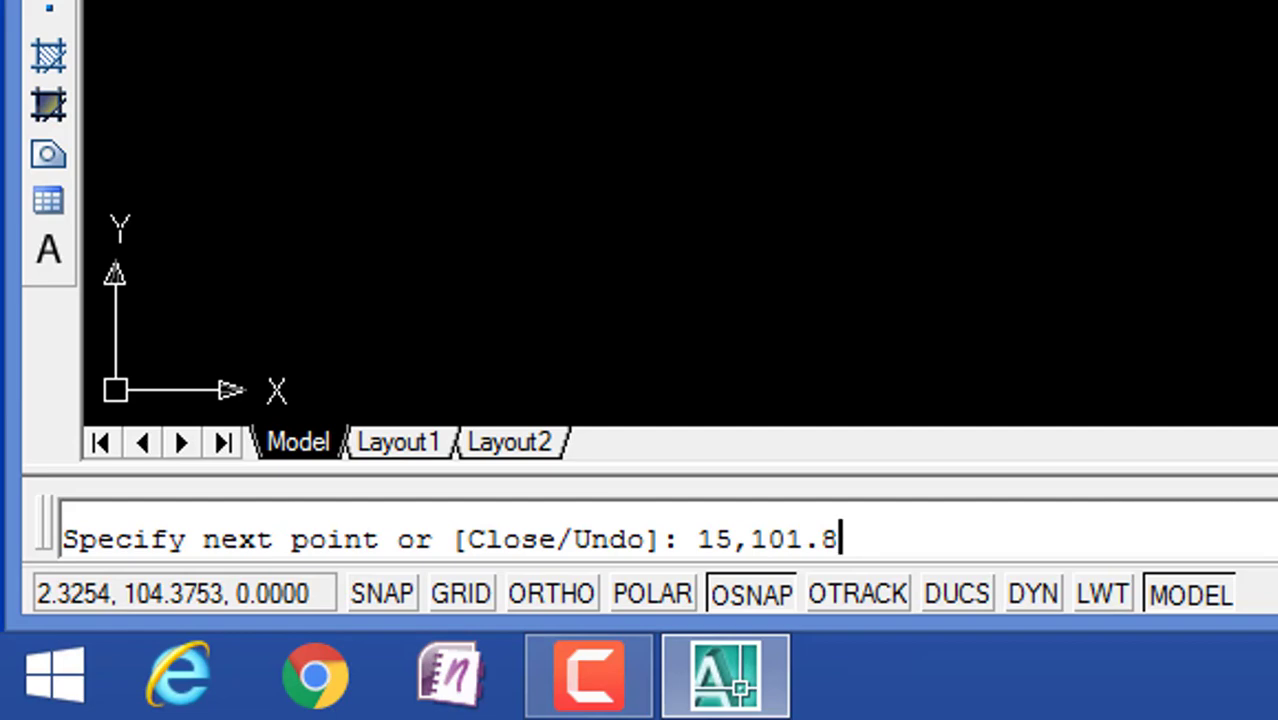
text(5)
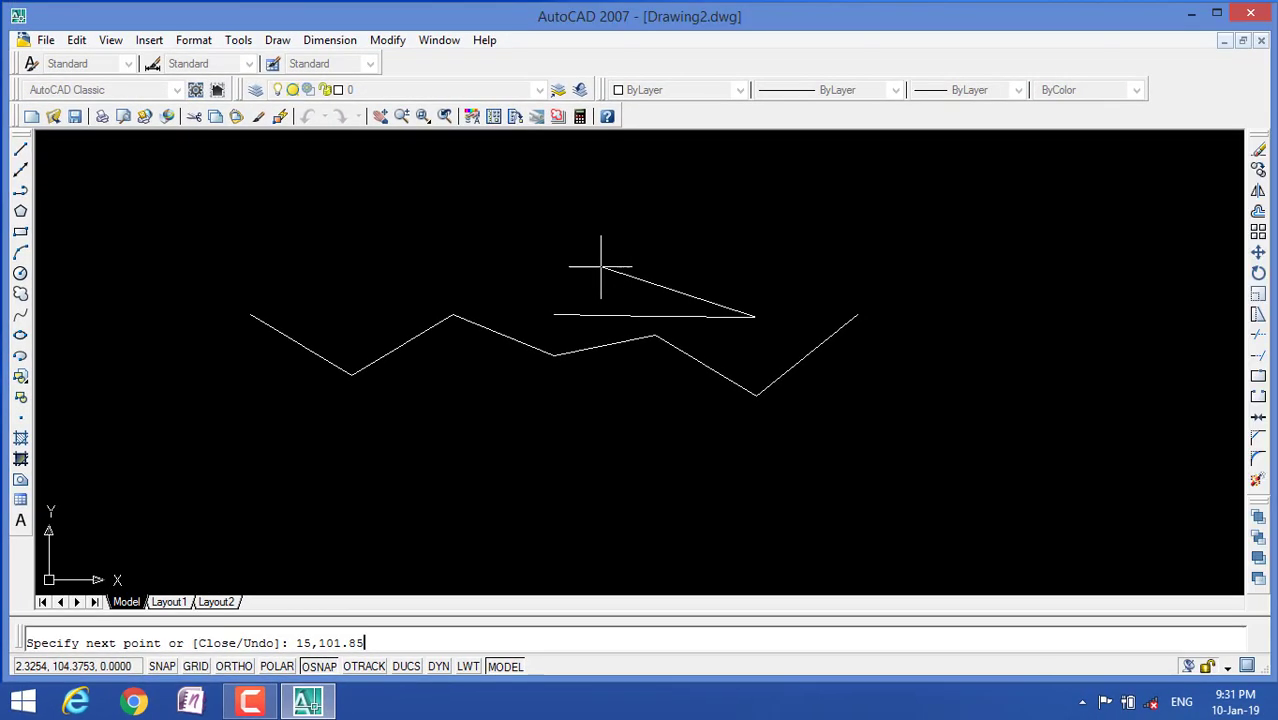
key(Return)
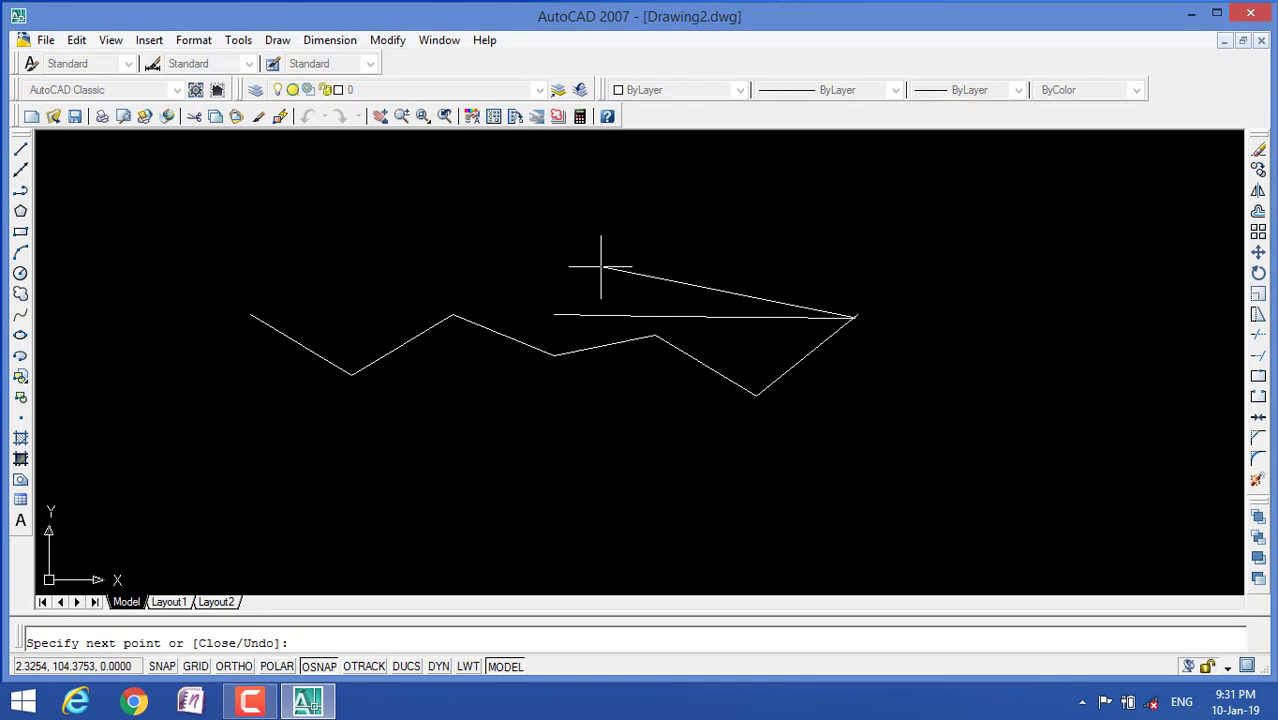
key(Return)
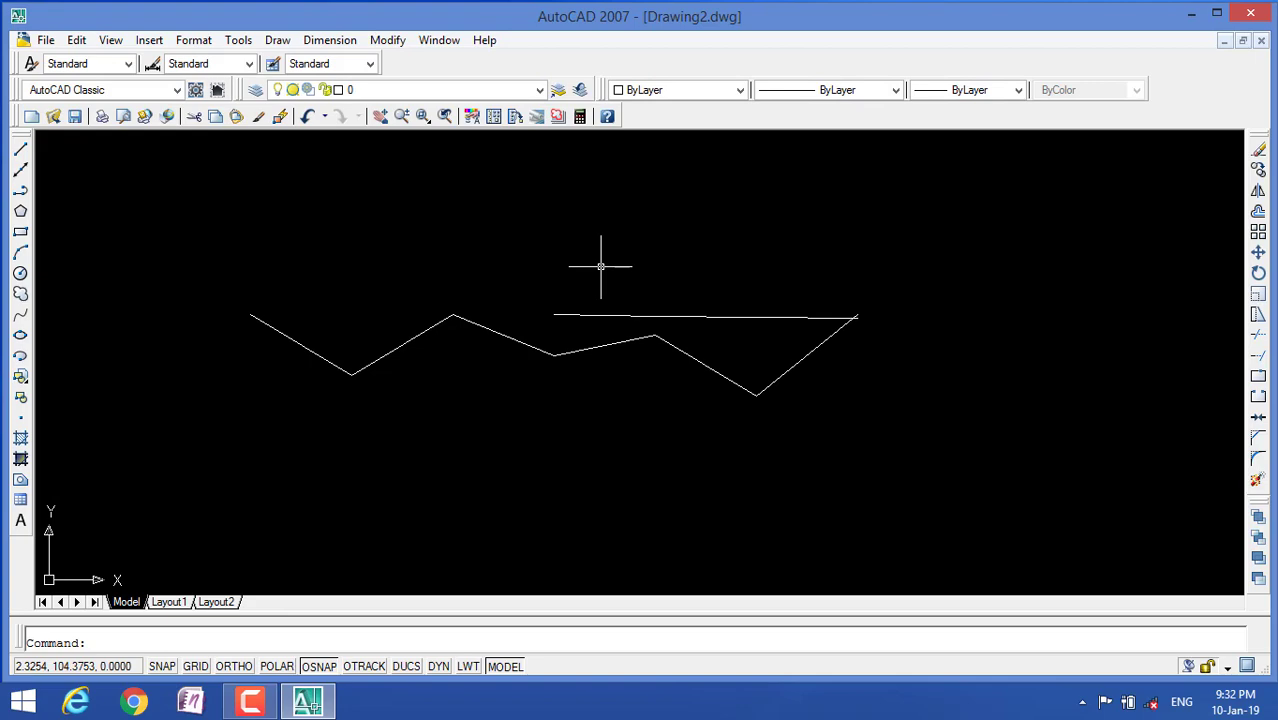
Start another line at 0.00,102 and draw the upper line's first negative-X segment to coordinates -5,101.95.
text(l)
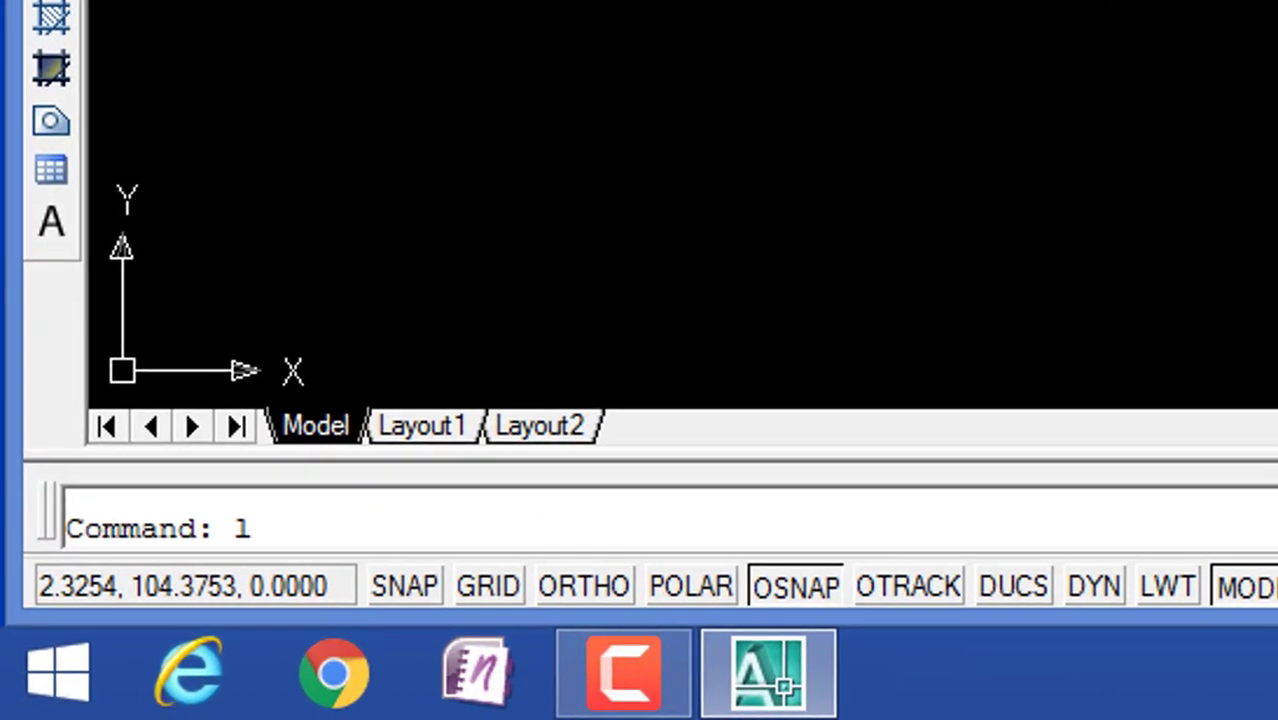
key(Return)
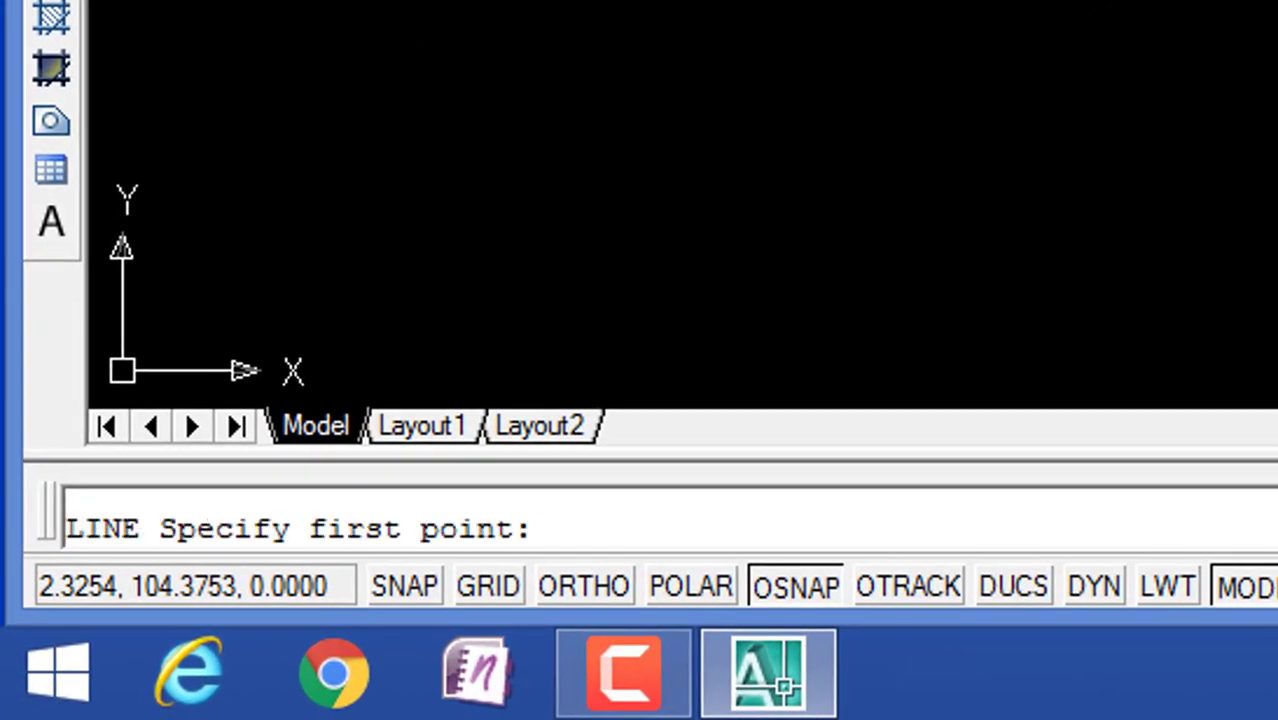
text(0.00)
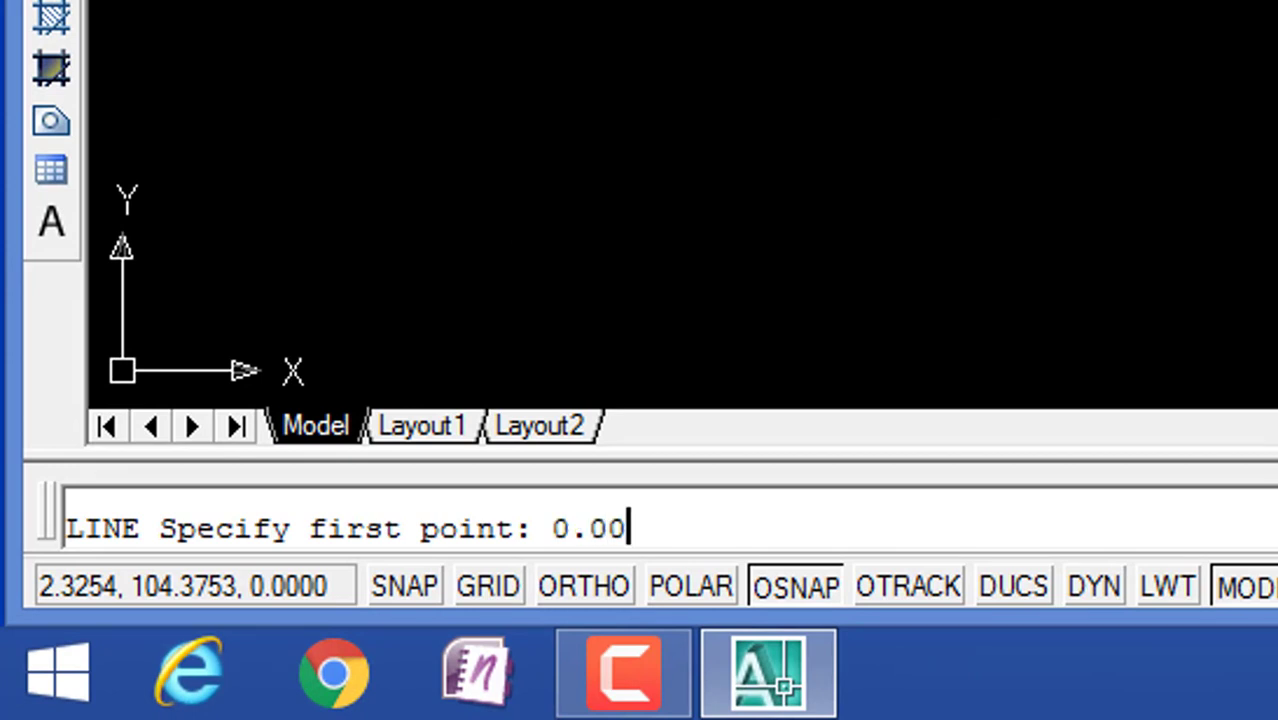
text(,102)
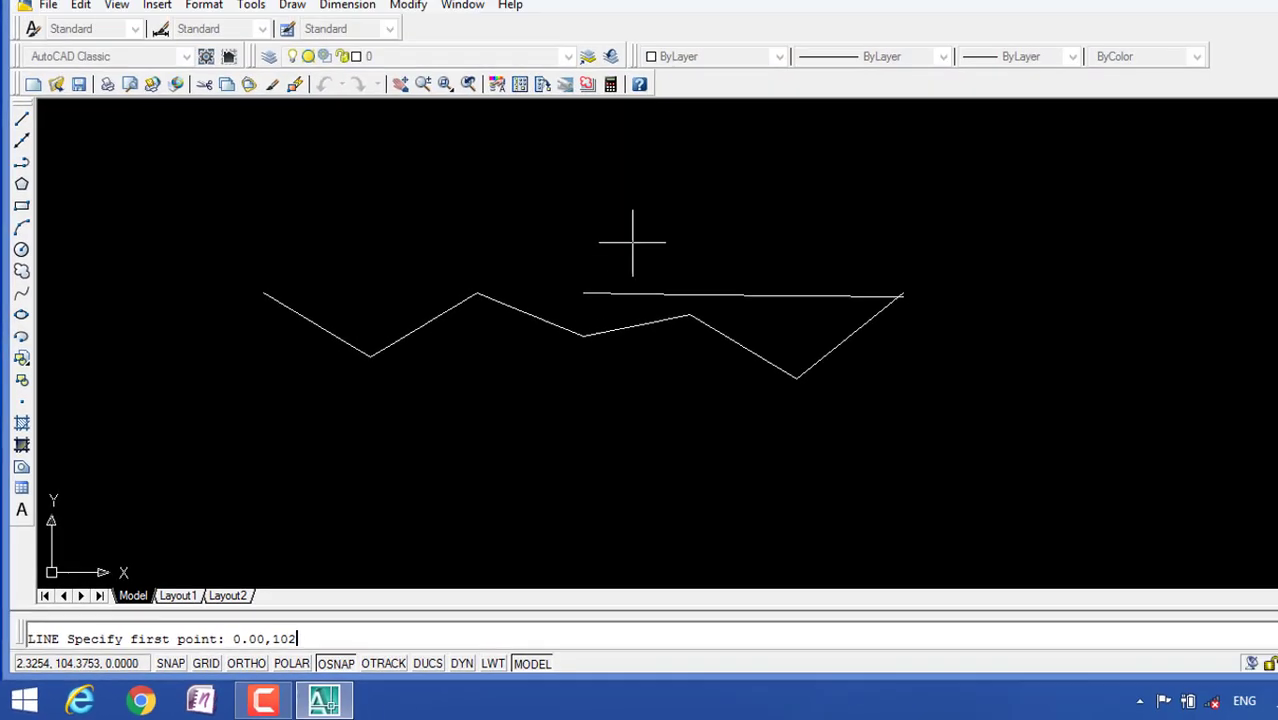
key(Return)
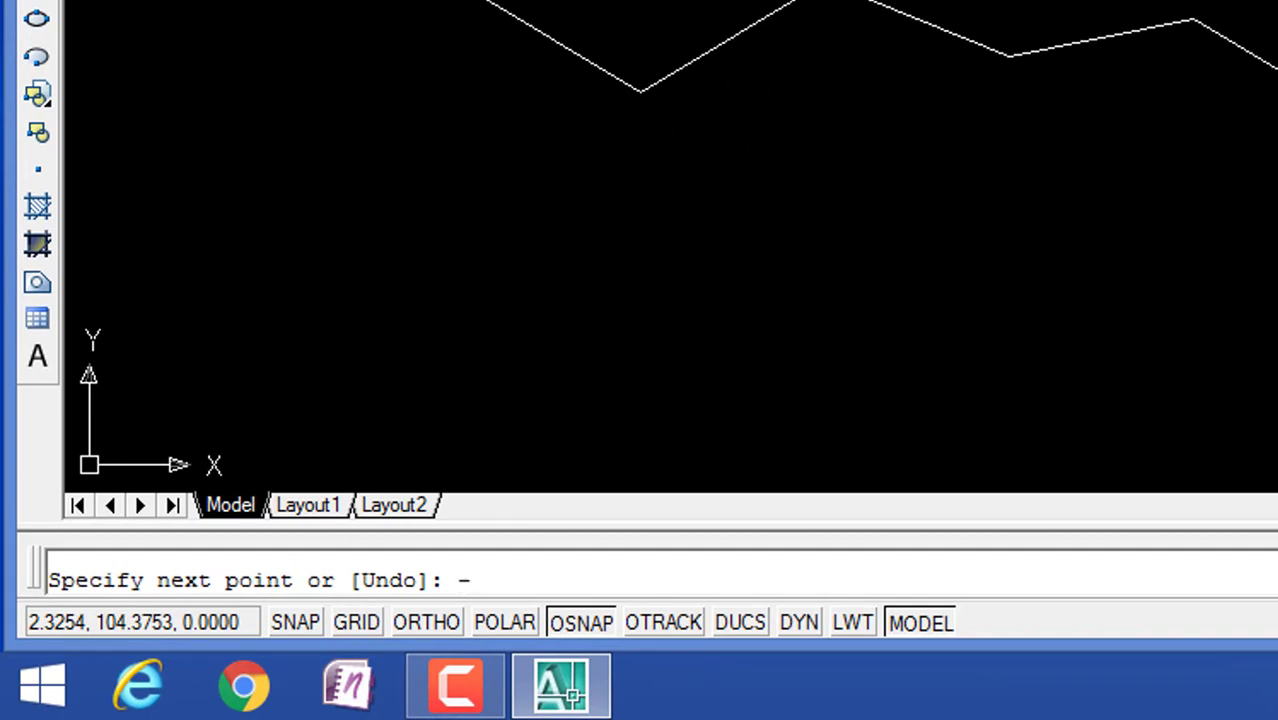
text(l)
text(-5)
text(,101)
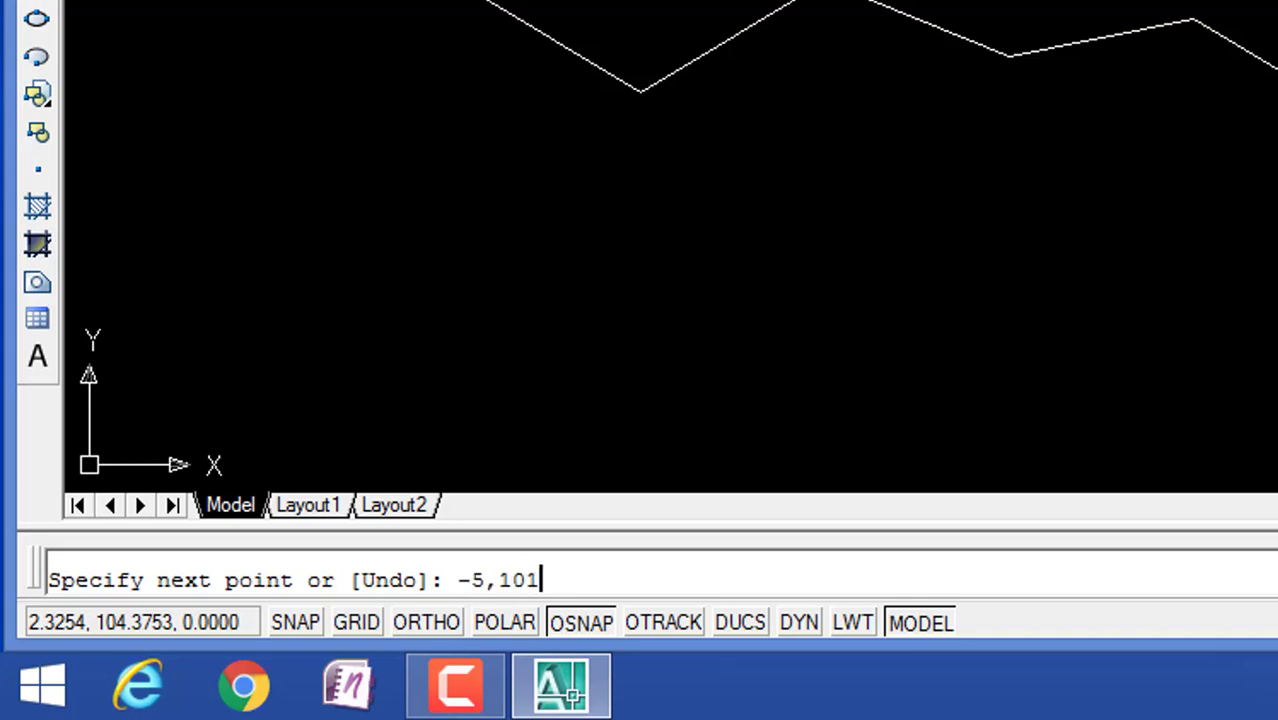
text(.95)
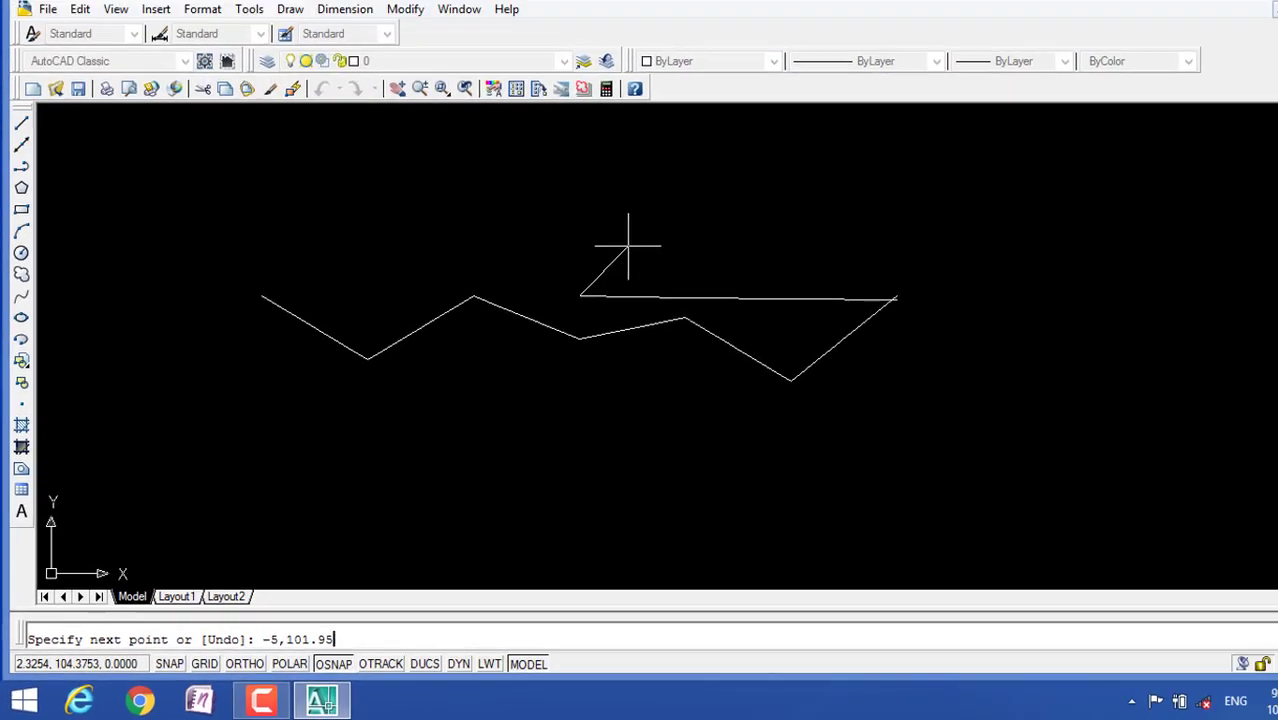
key(Return)
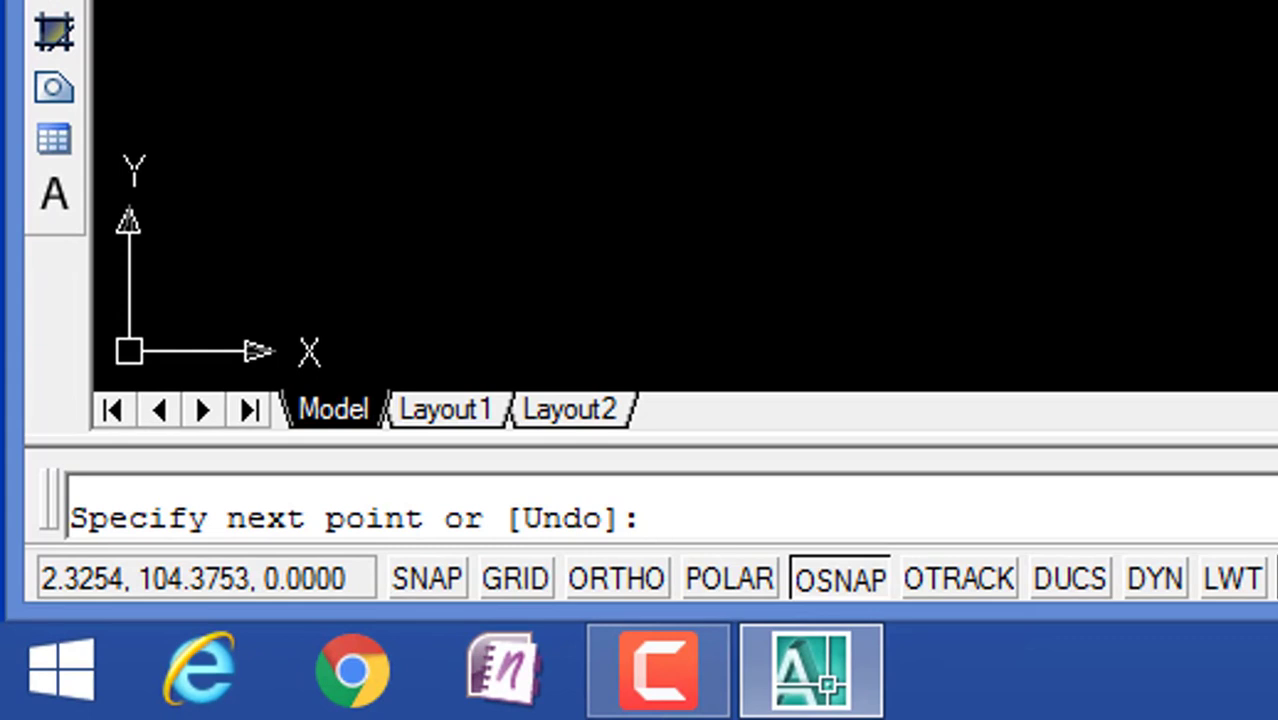
Continue the negative-X side of the upper line to coordinates -10,101,90.
text(1)
key(BackSpace)
text(-10)
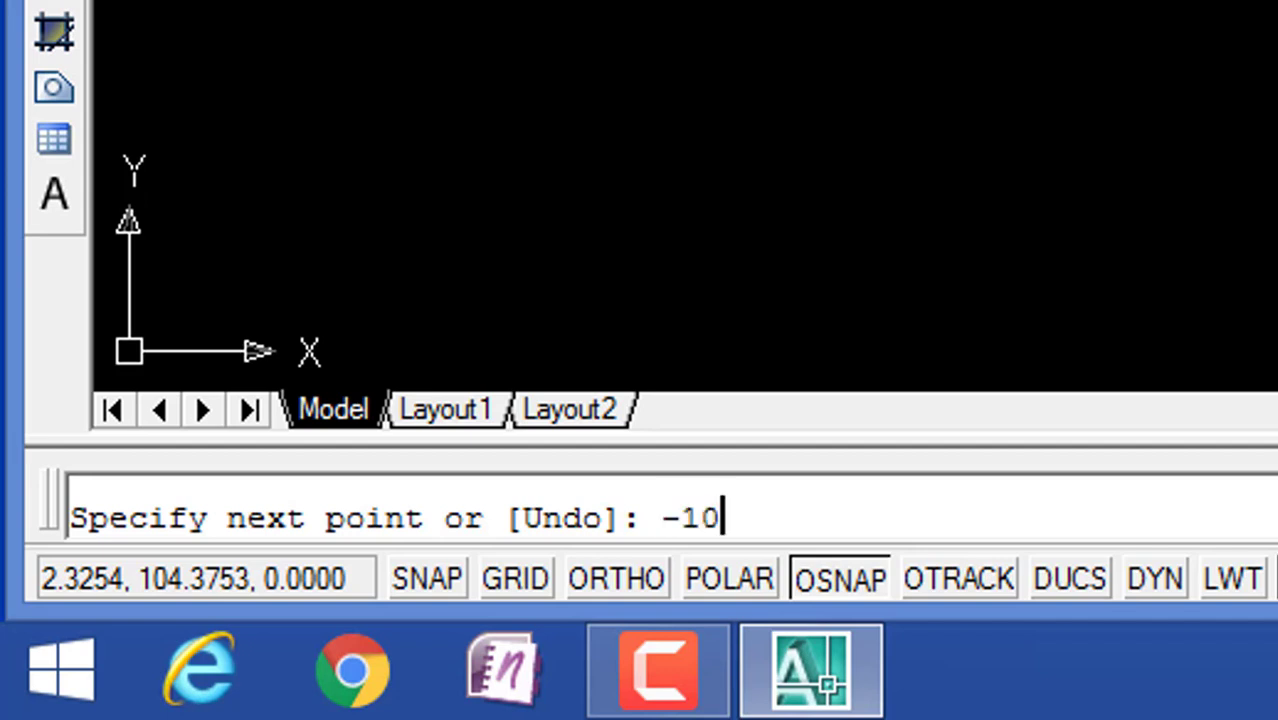
text(,101)
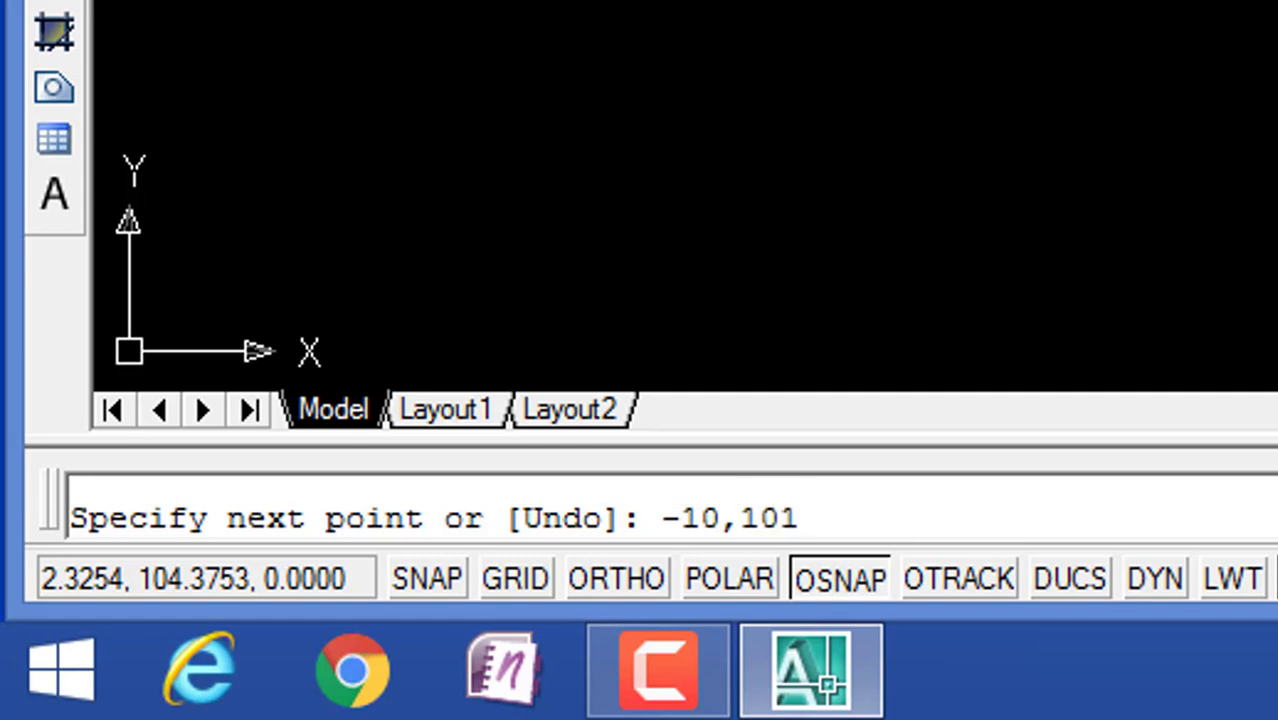
text(,90)
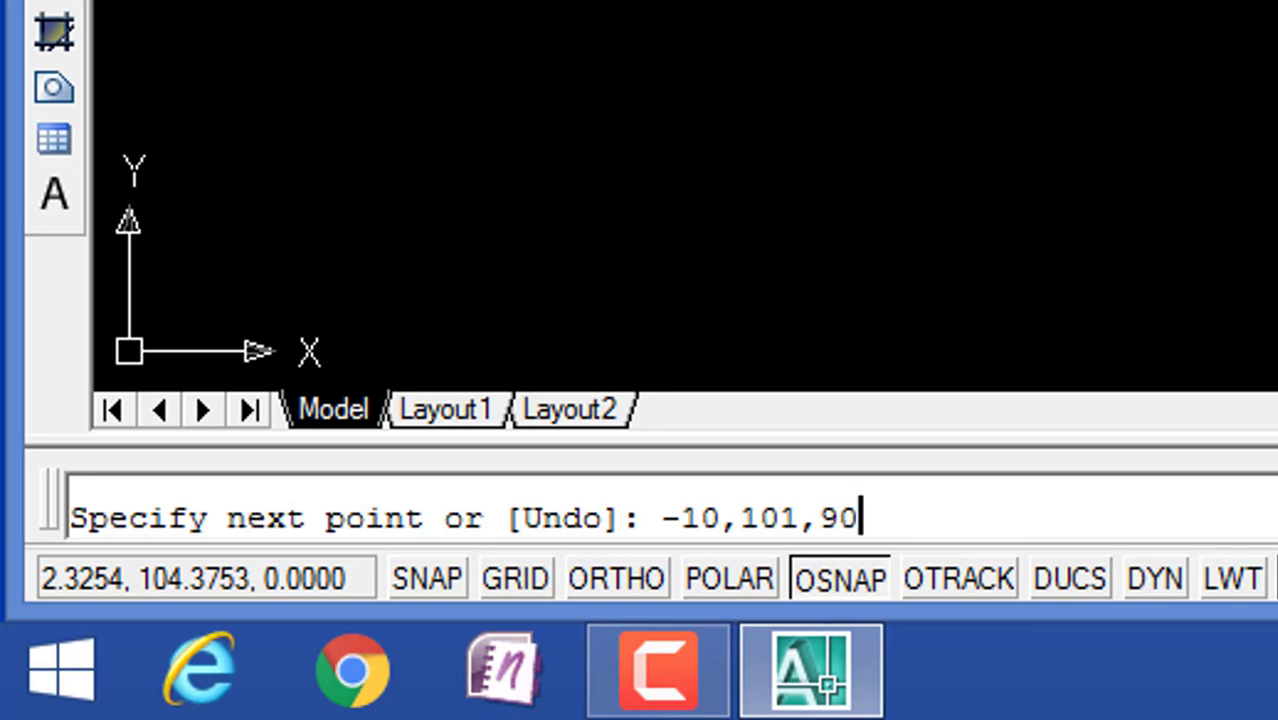
key(Return)
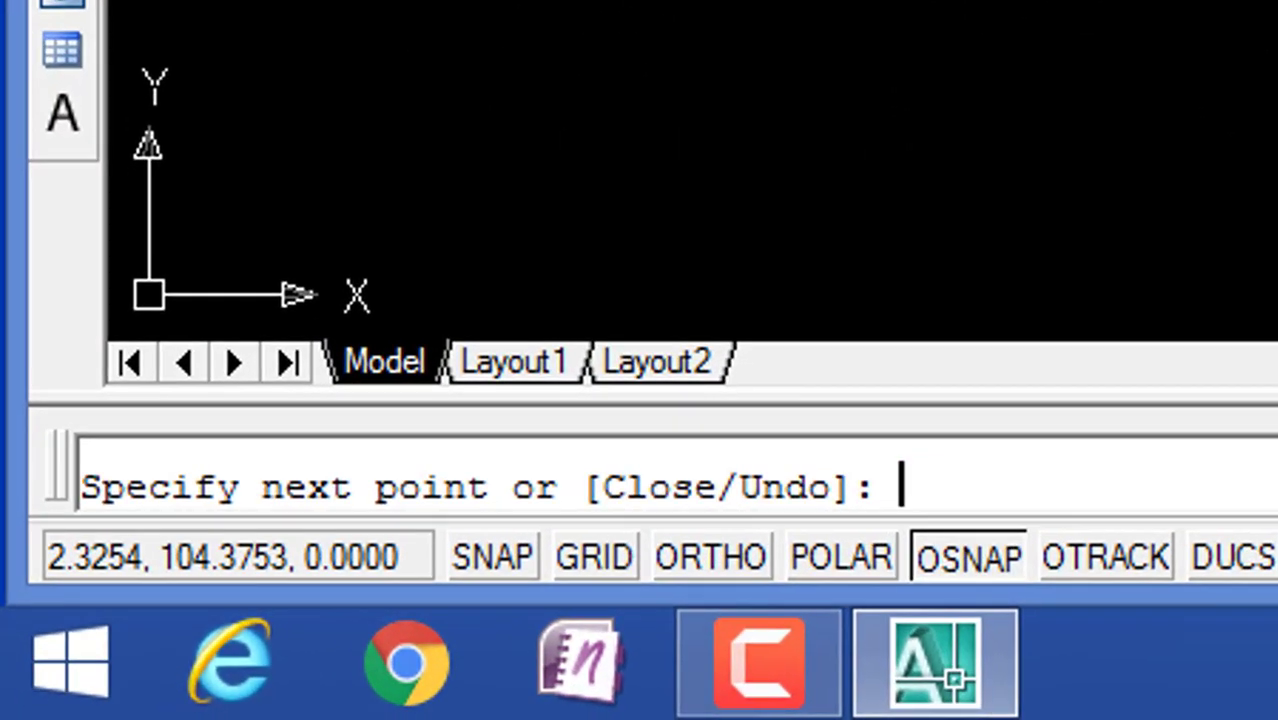
Add the last segment of the upper line's negative-X side to coordinates -15,101.85 and end the line.
text(l)
key(BackSpace)
text(-15.)
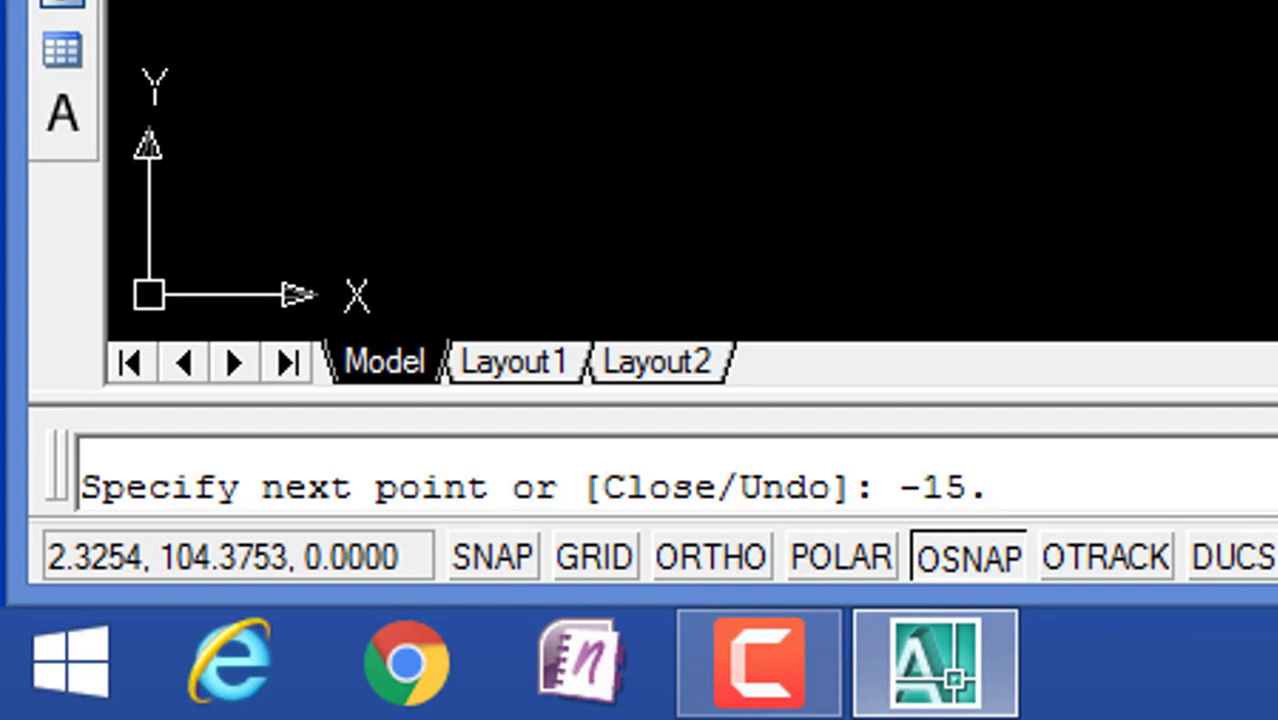
key(BackSpace)
text(,101)
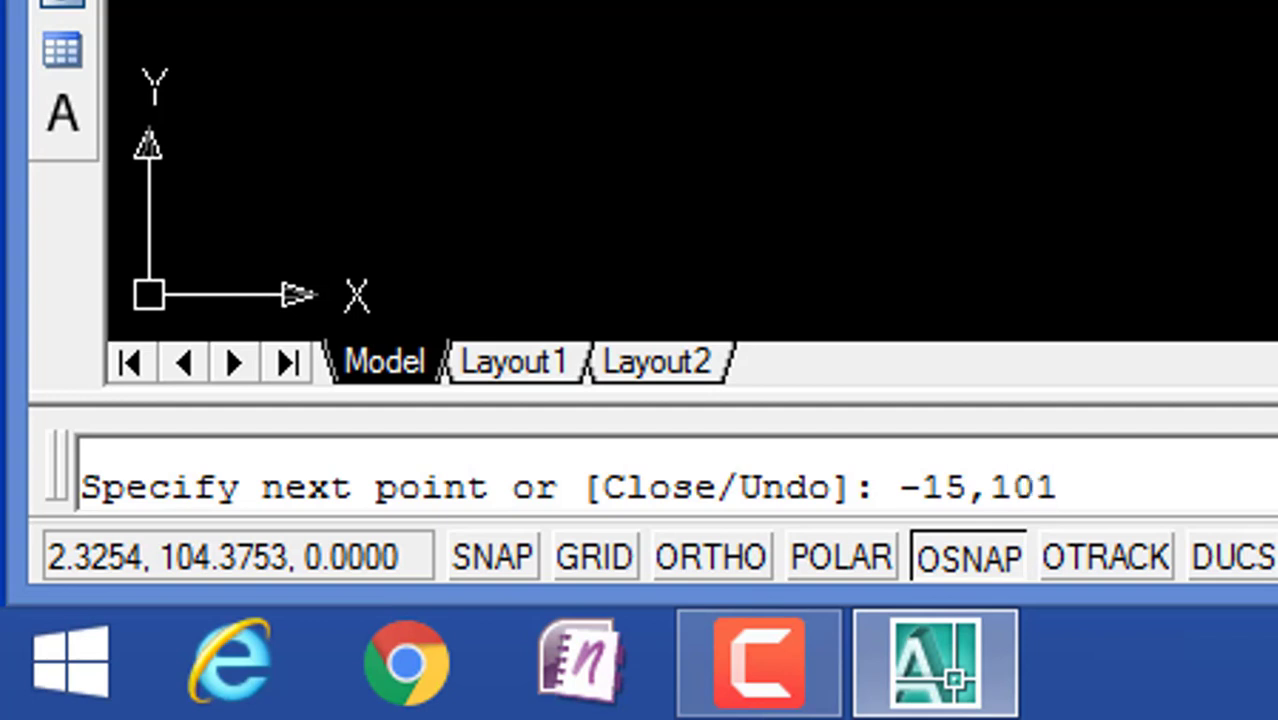
text(.85)
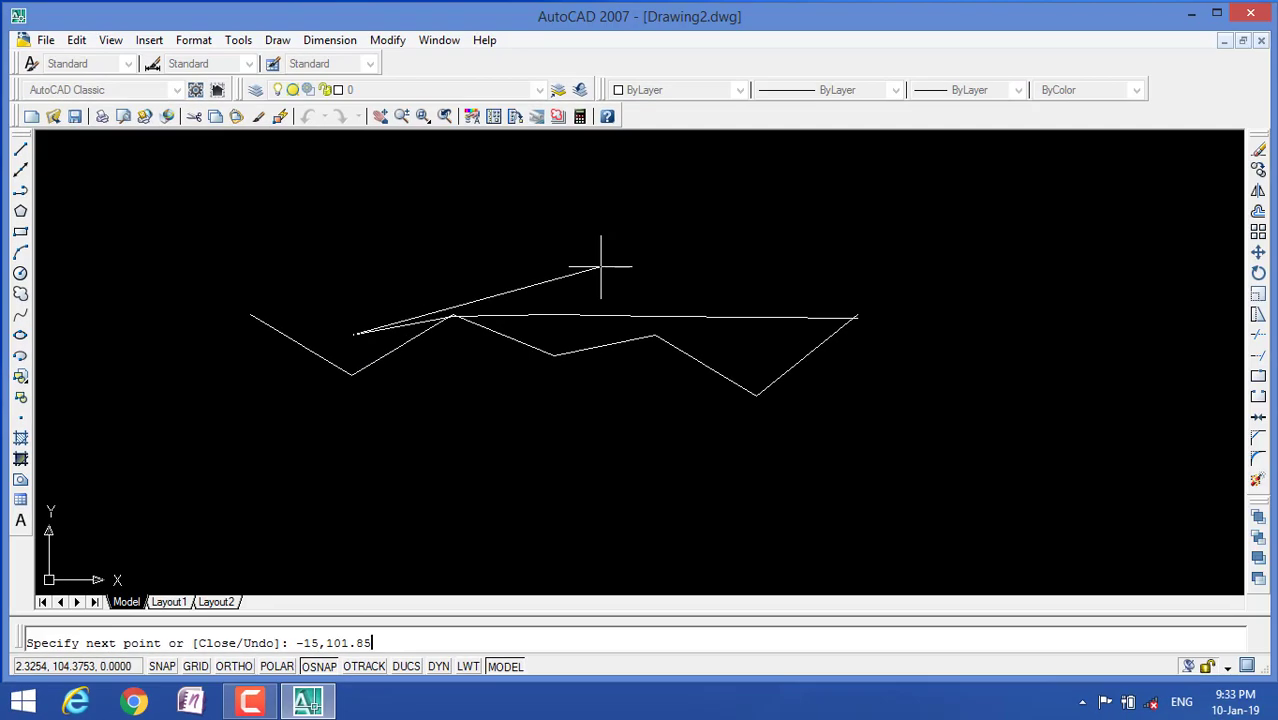
key(Return)
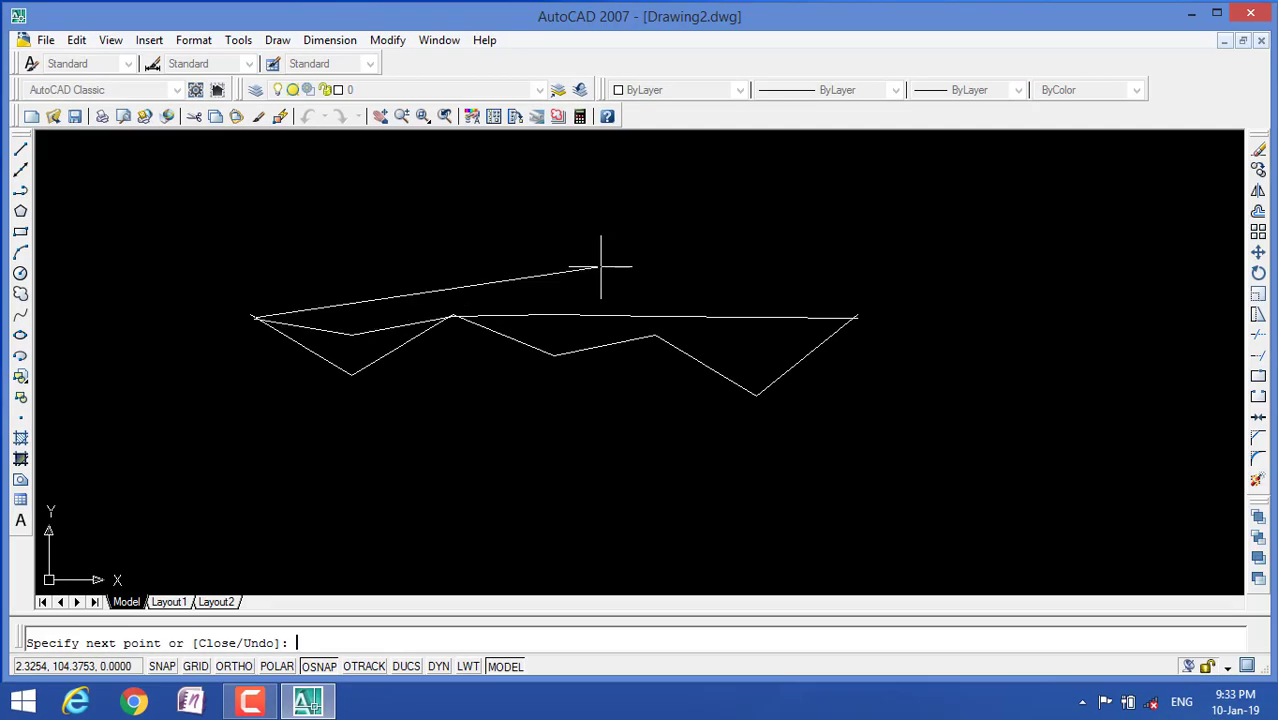
key(Return)
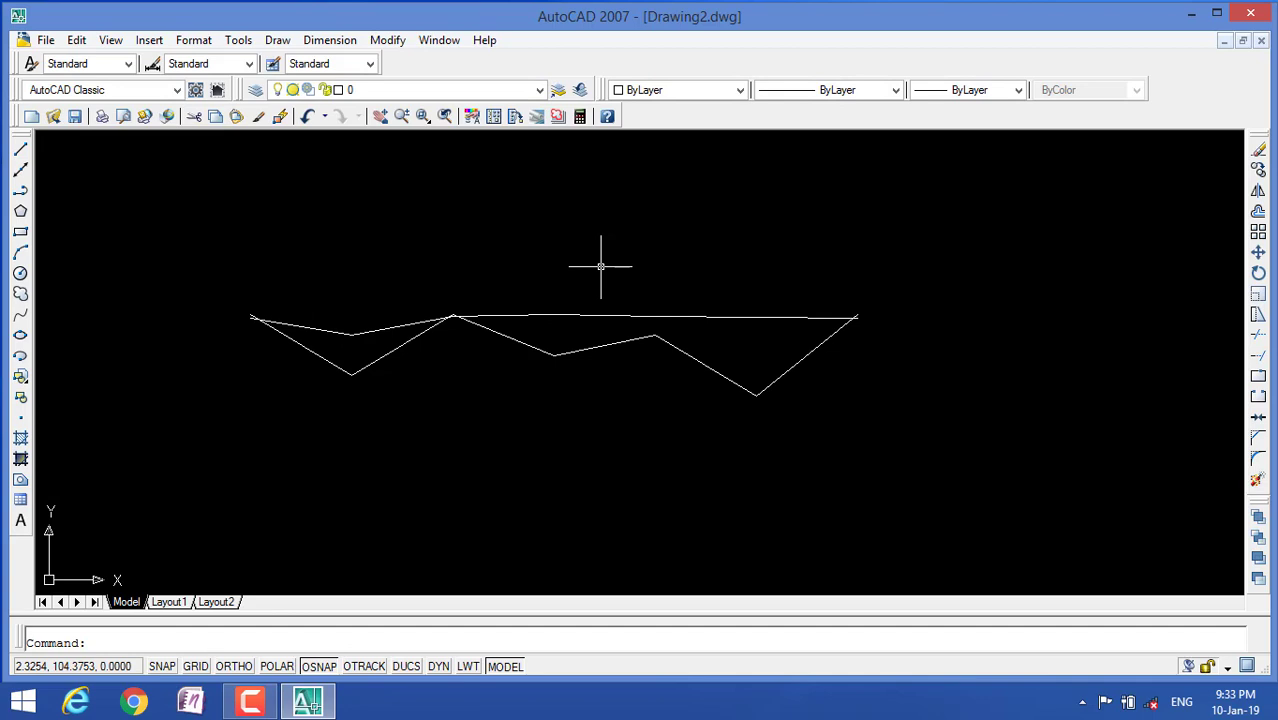
Select all six segments of the upper line and change their colour to Red.
scroll(465, 342, up, 3)
scroll(499, 320, down, 2)
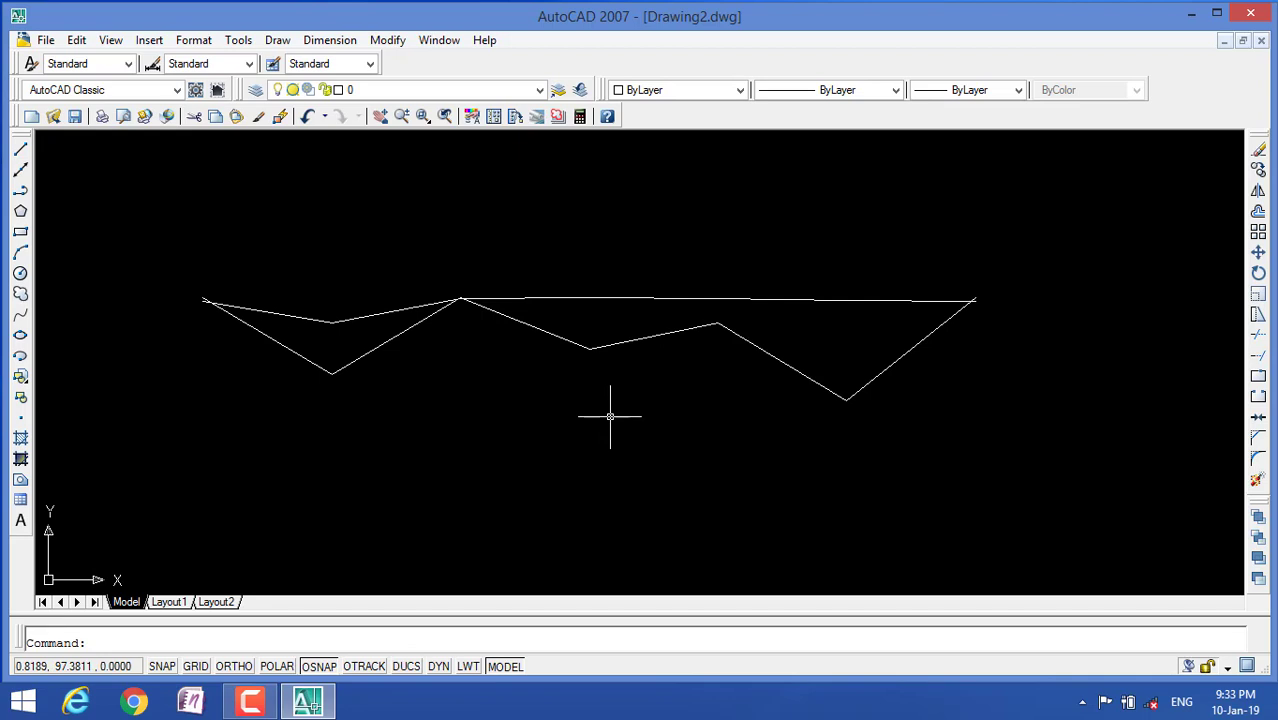
click(561, 298)
click(748, 298)
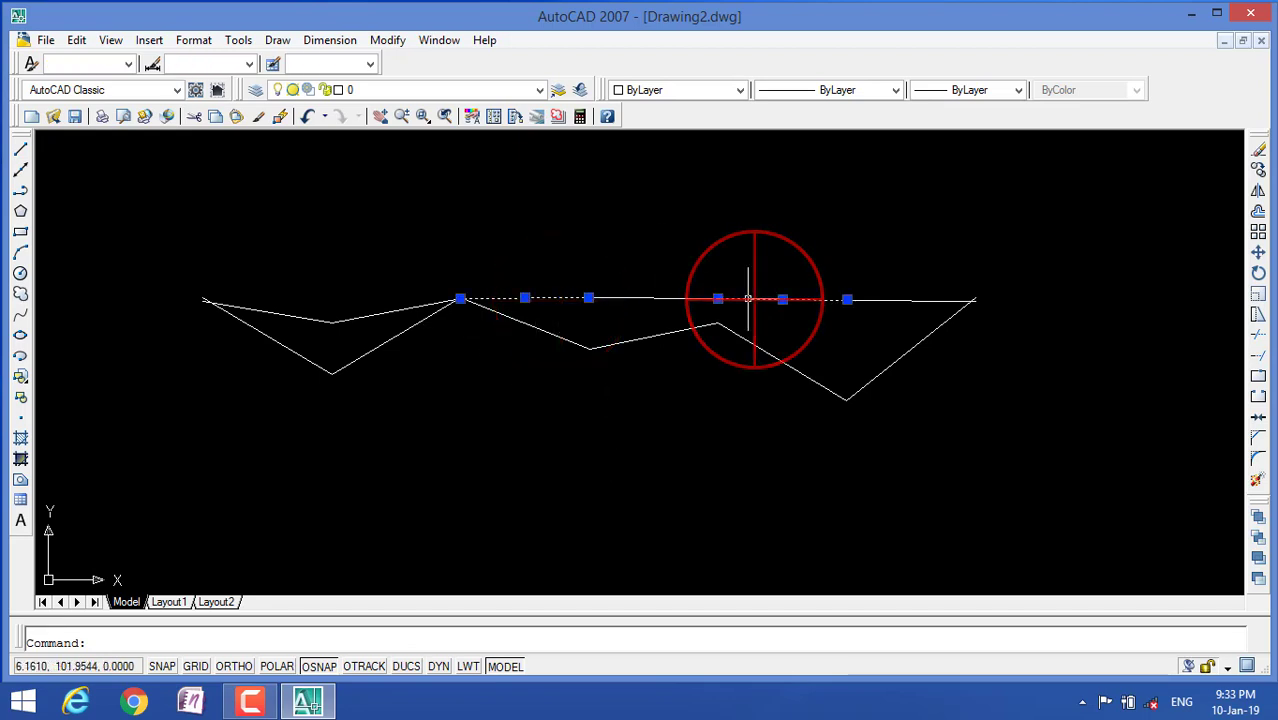
click(683, 298)
click(890, 300)
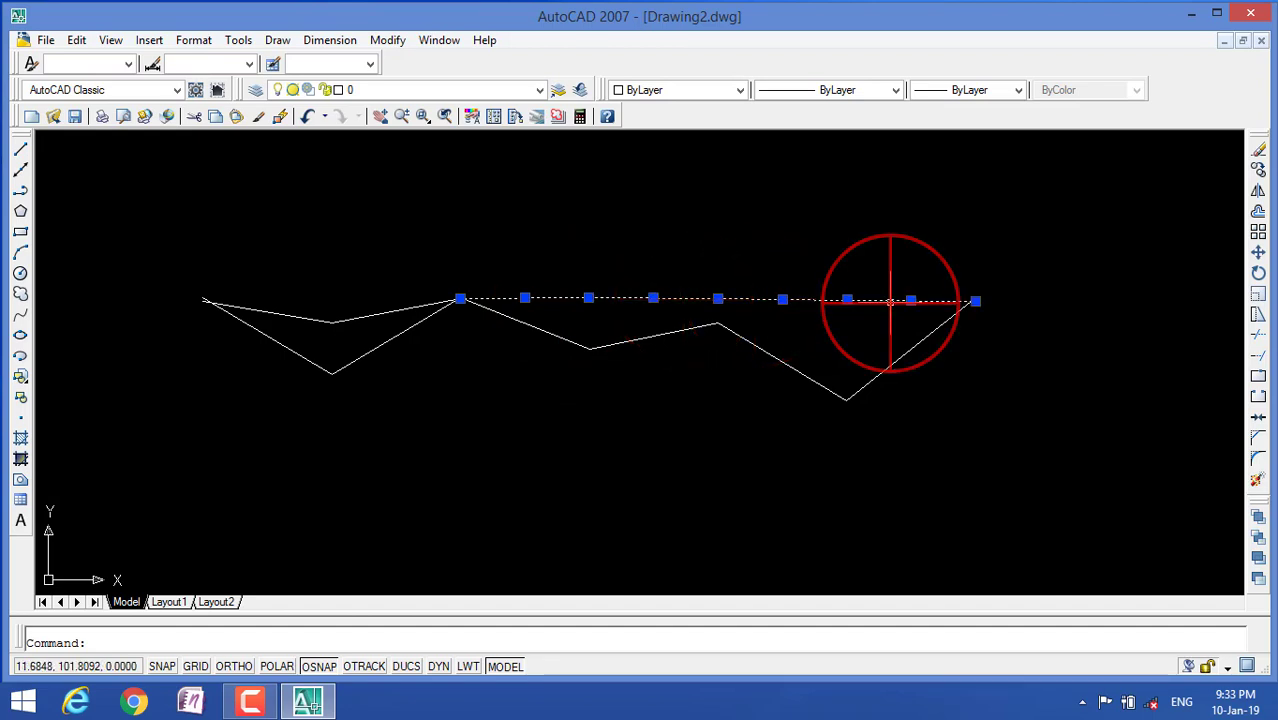
click(383, 314)
click(307, 318)
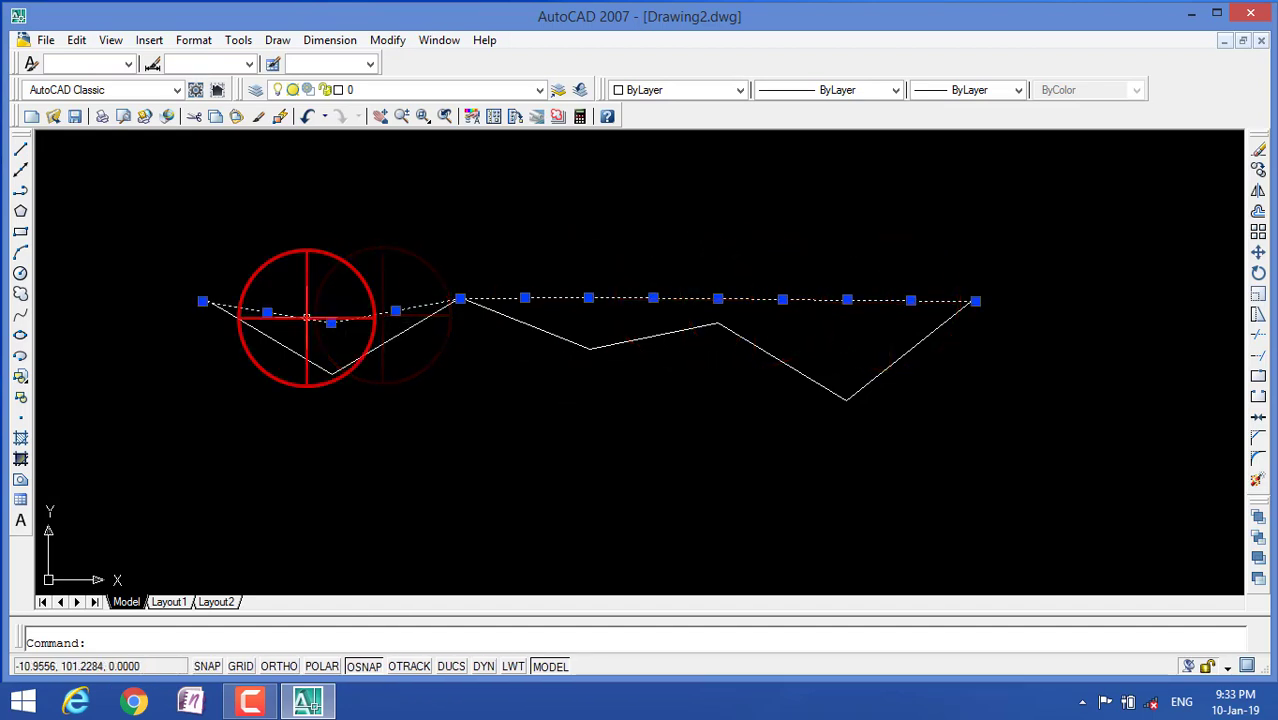
click(653, 90)
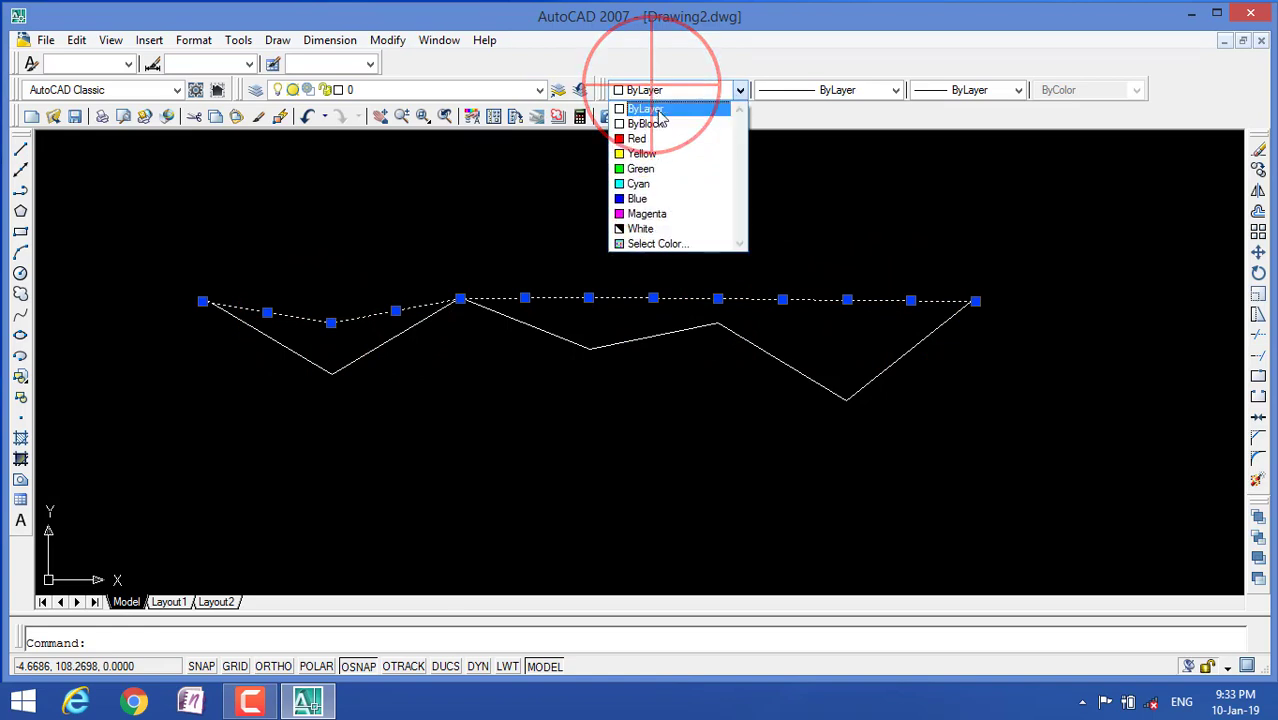
click(650, 142)
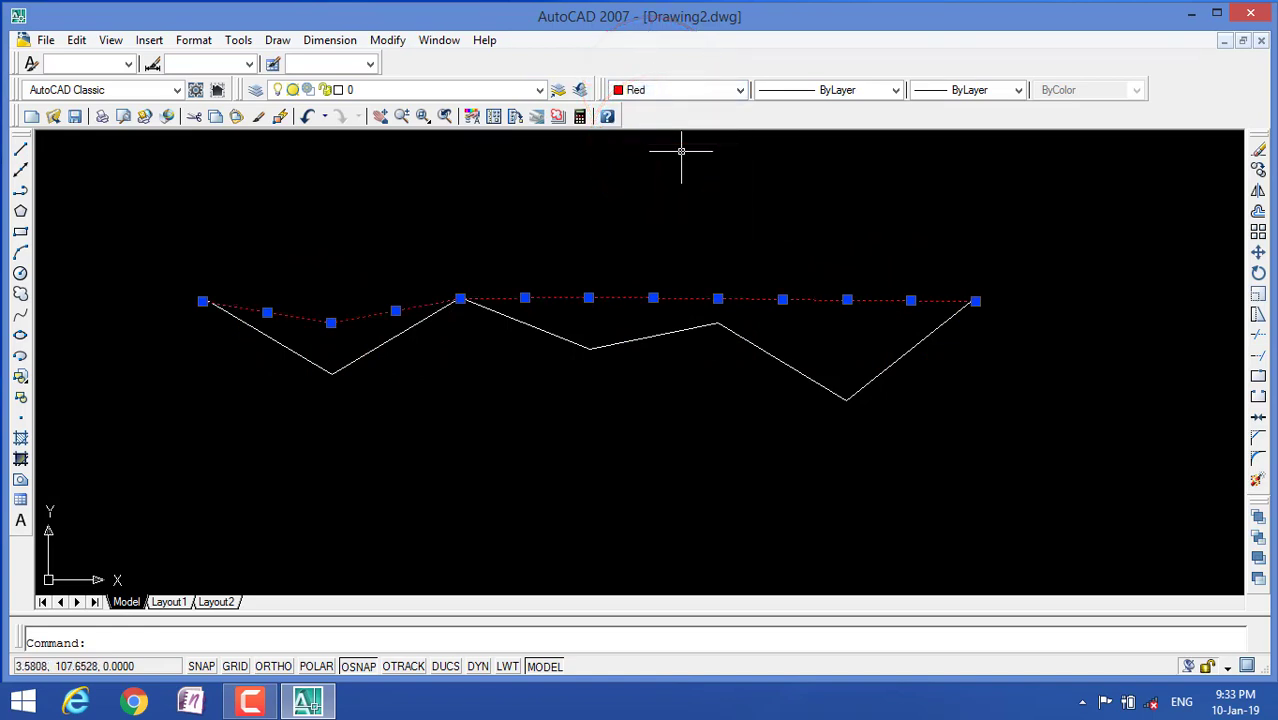
key(Escape)
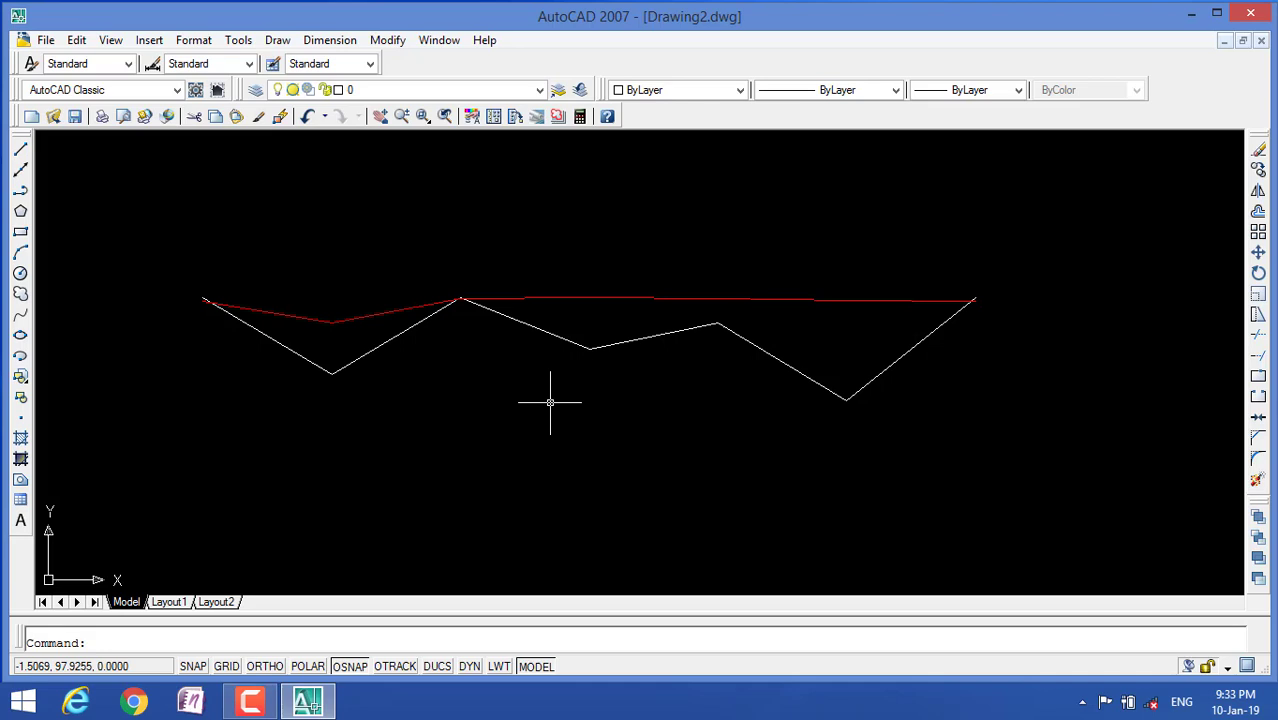
Add a vertical linear dimension from the lower profile's deepest vertex on the positive-X side up to the red line.
scroll(837, 365, down, 2)
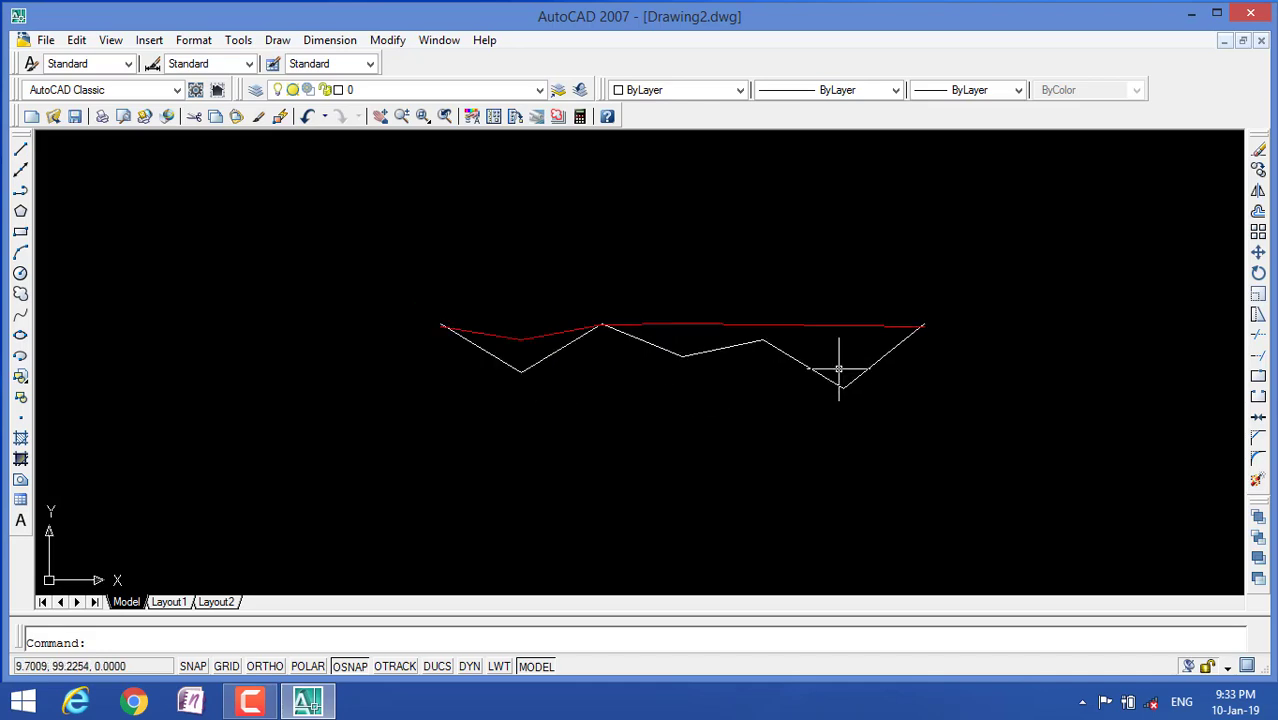
scroll(807, 356, up, 2)
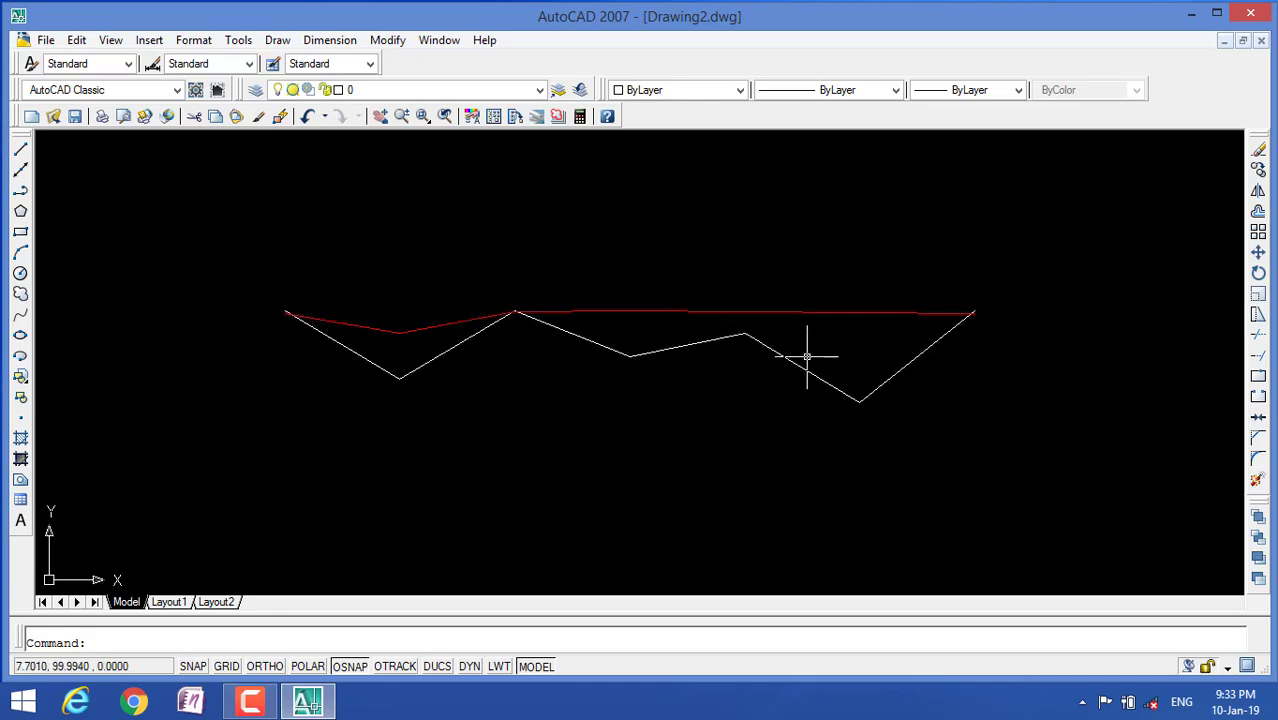
click(328, 40)
click(345, 96)
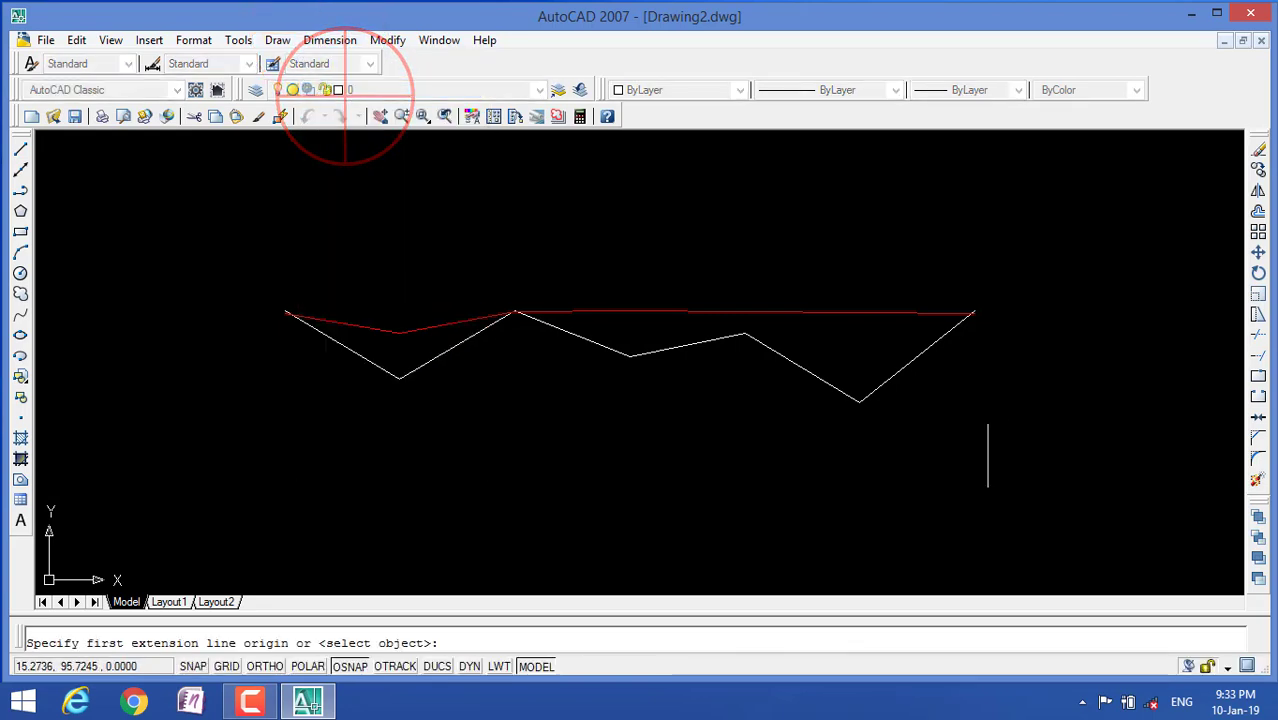
click(859, 402)
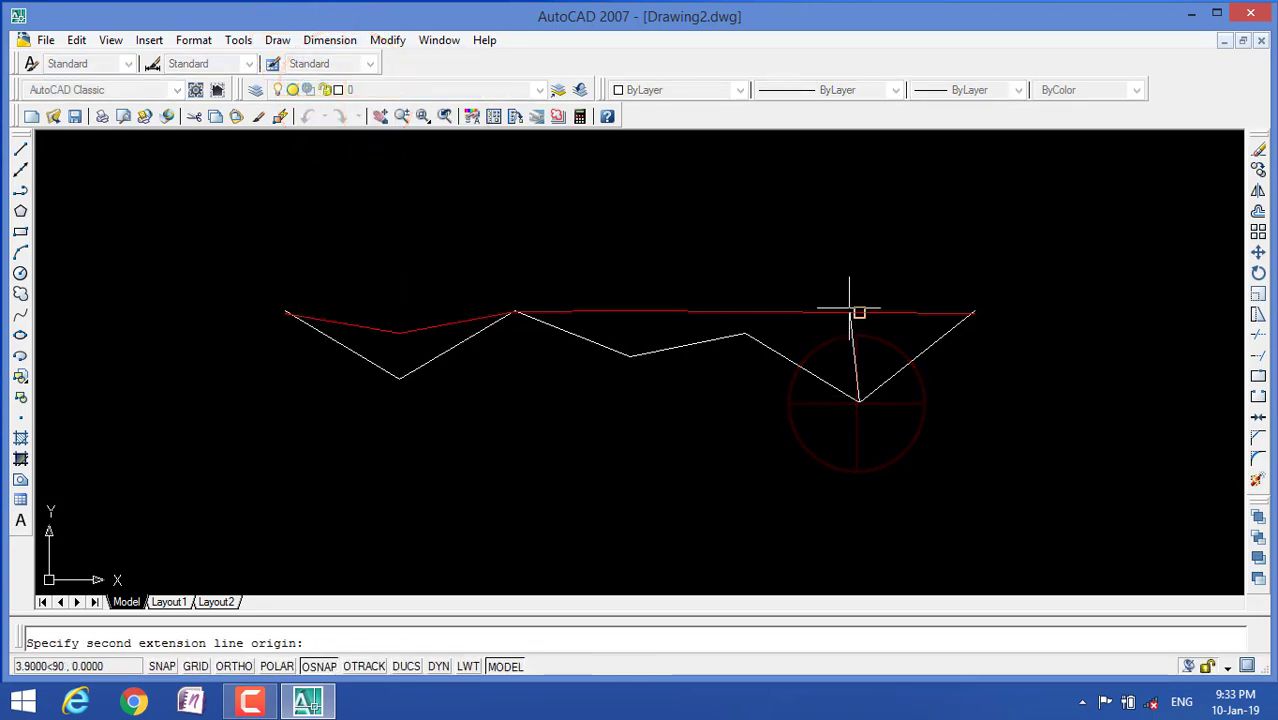
click(858, 313)
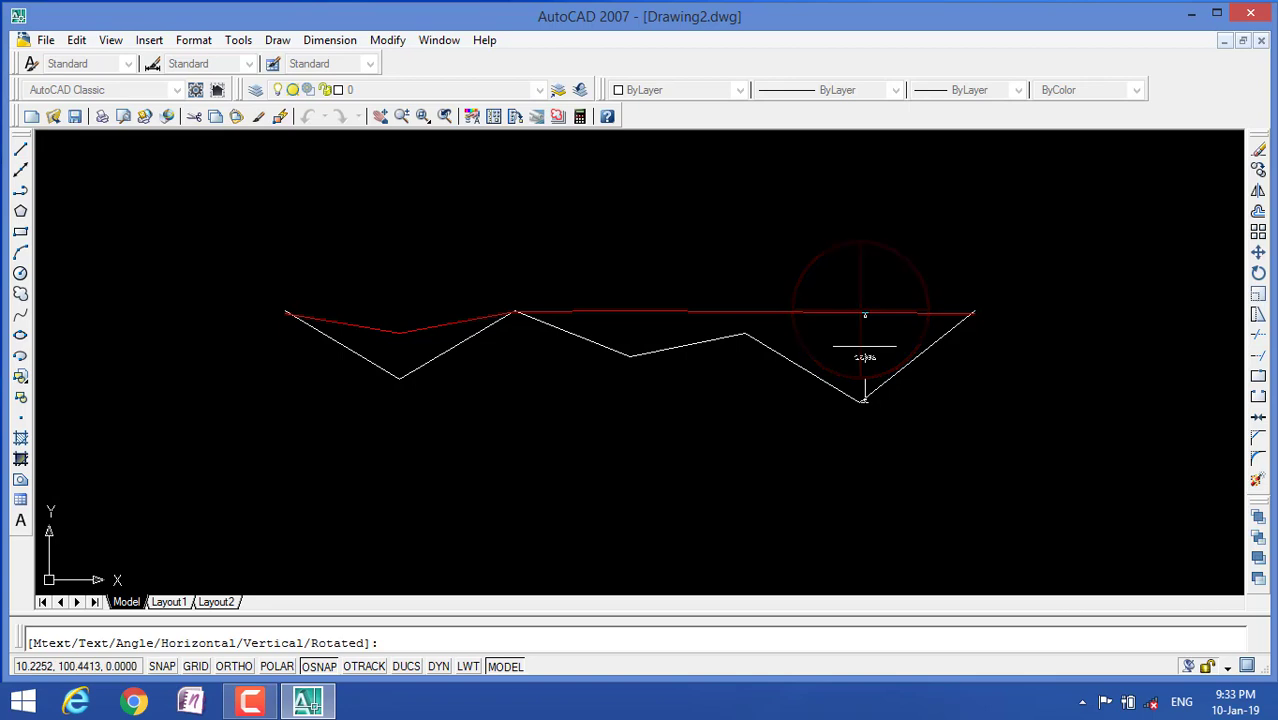
click(862, 357)
Add a vertical linear dimension from the lower profile's central vertex at X = 0 up to the red line.
right_click(510, 211)
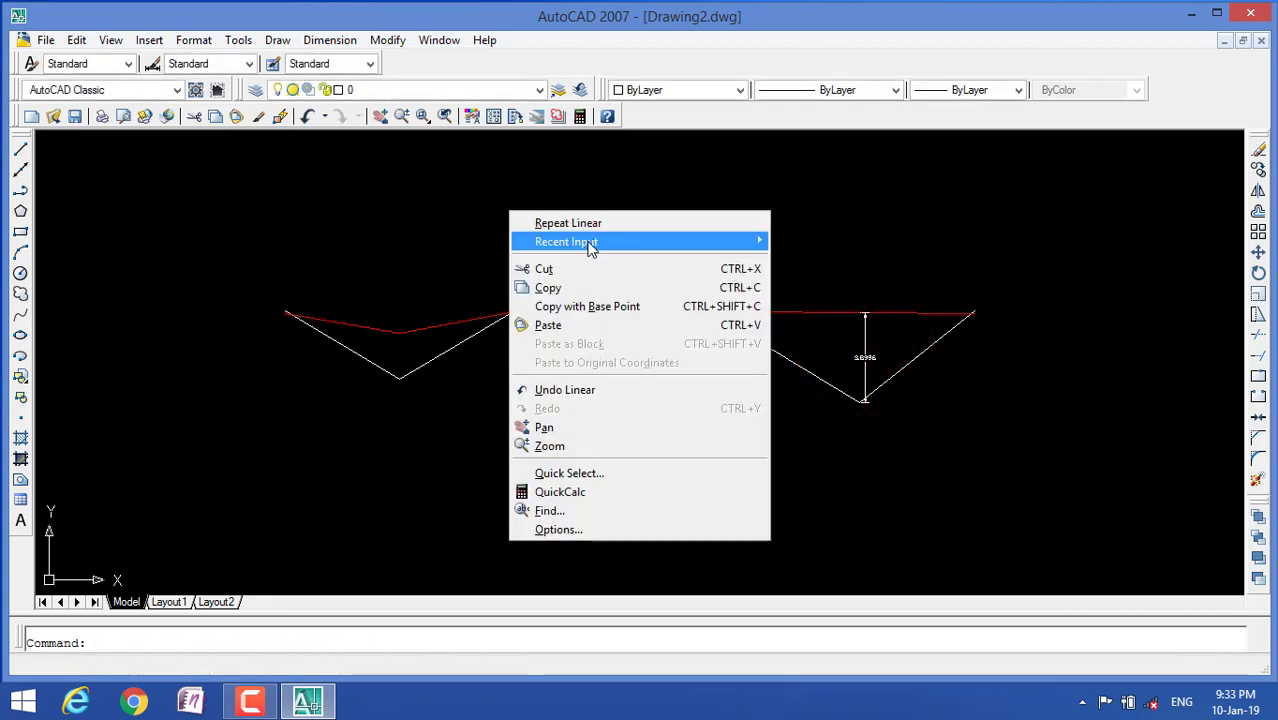
click(597, 225)
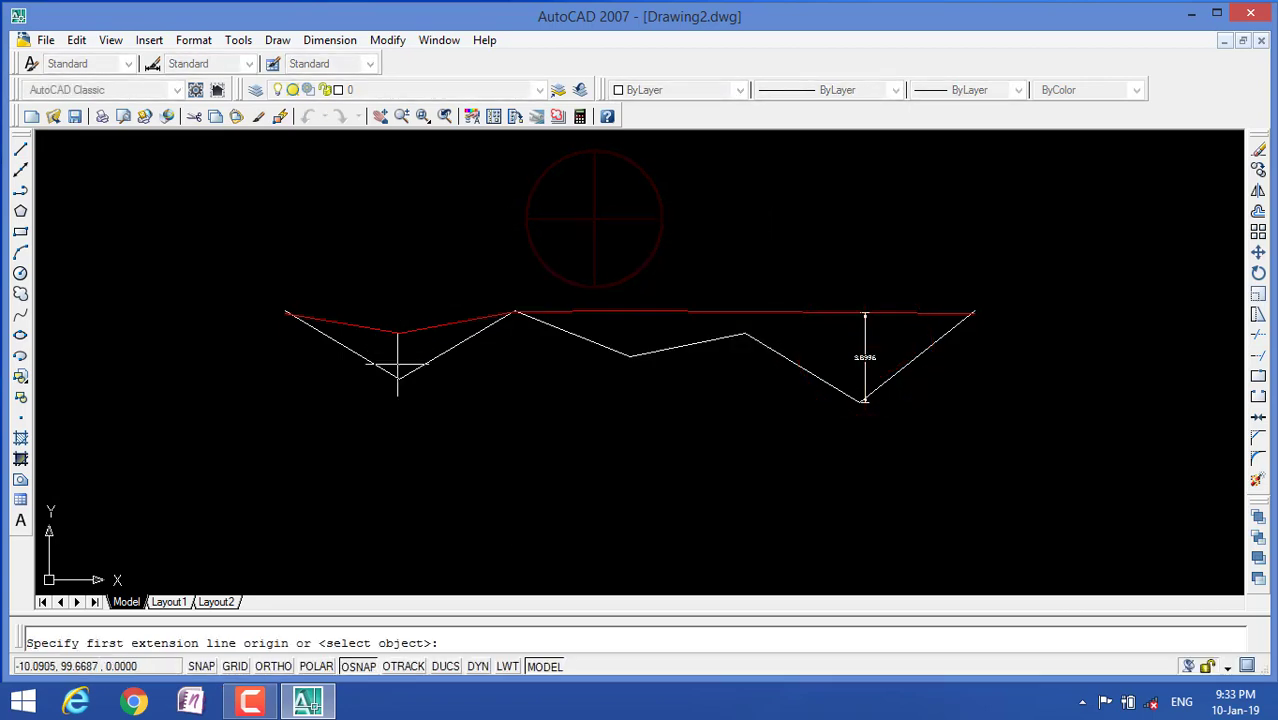
click(629, 356)
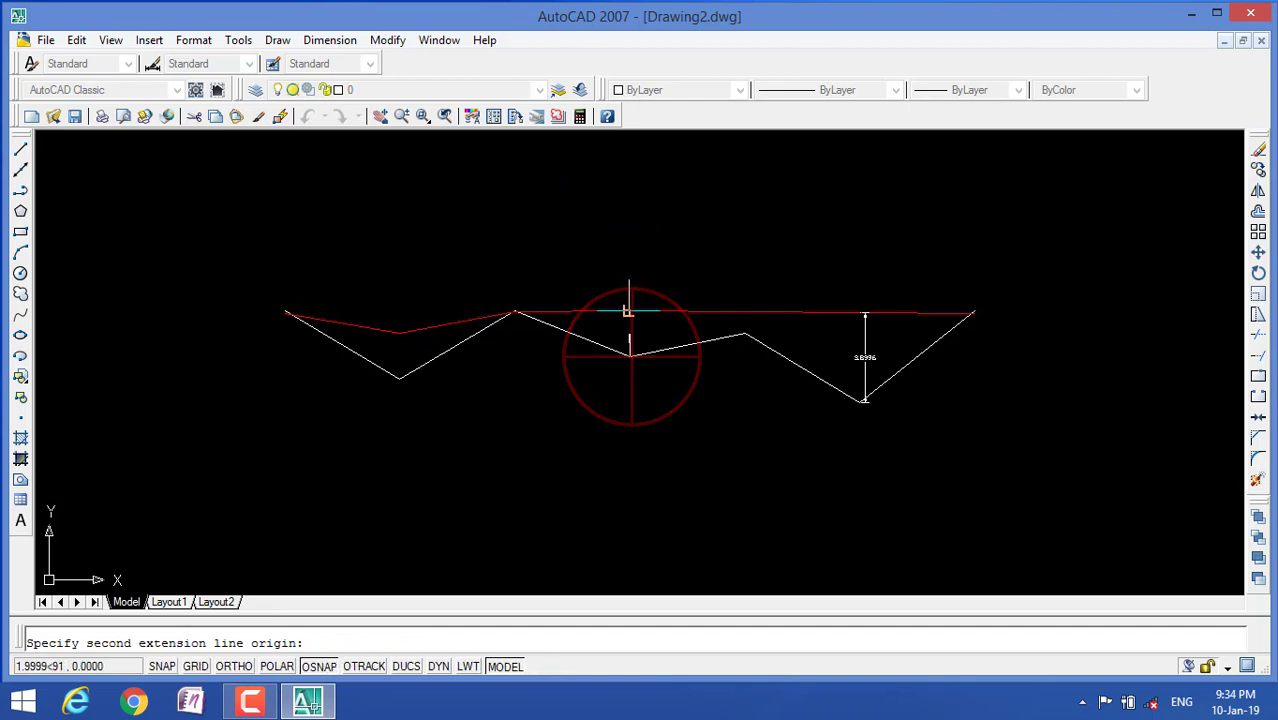
click(628, 313)
click(629, 332)
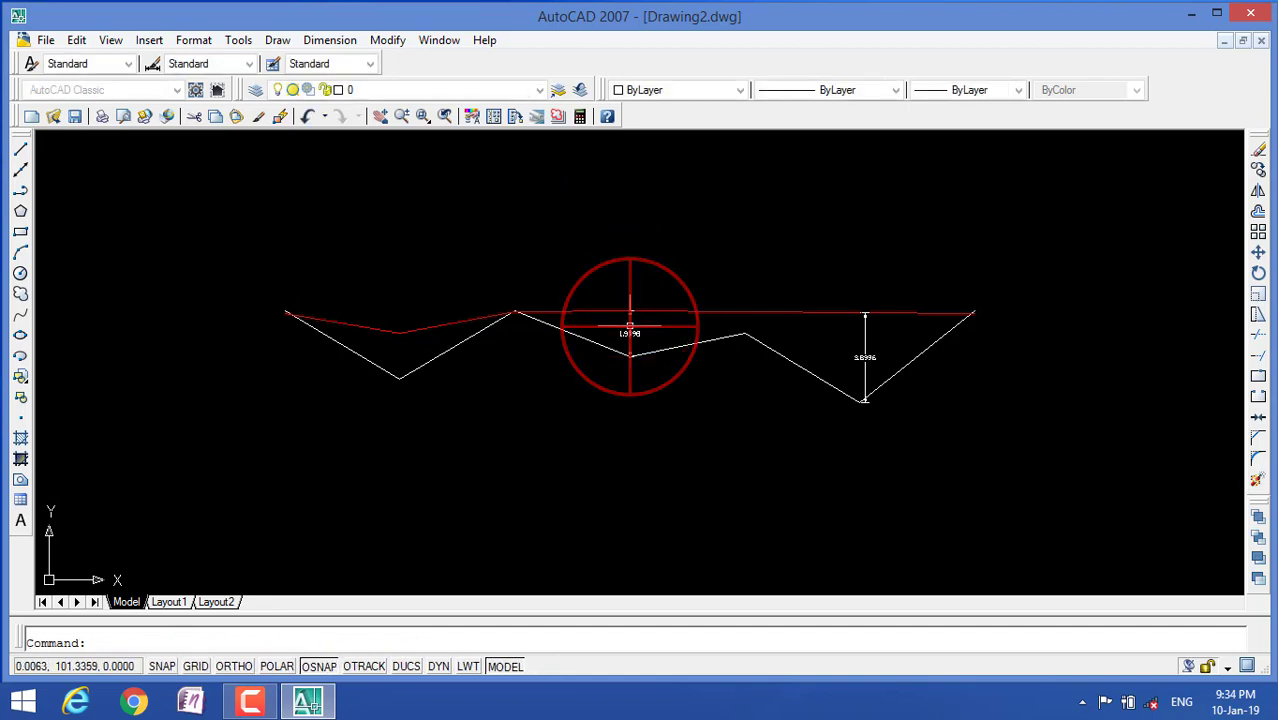
Add a vertical linear dimension from the lower profile's low vertex on the negative-X side up to the red line's vertex.
right_click(411, 269)
click(470, 278)
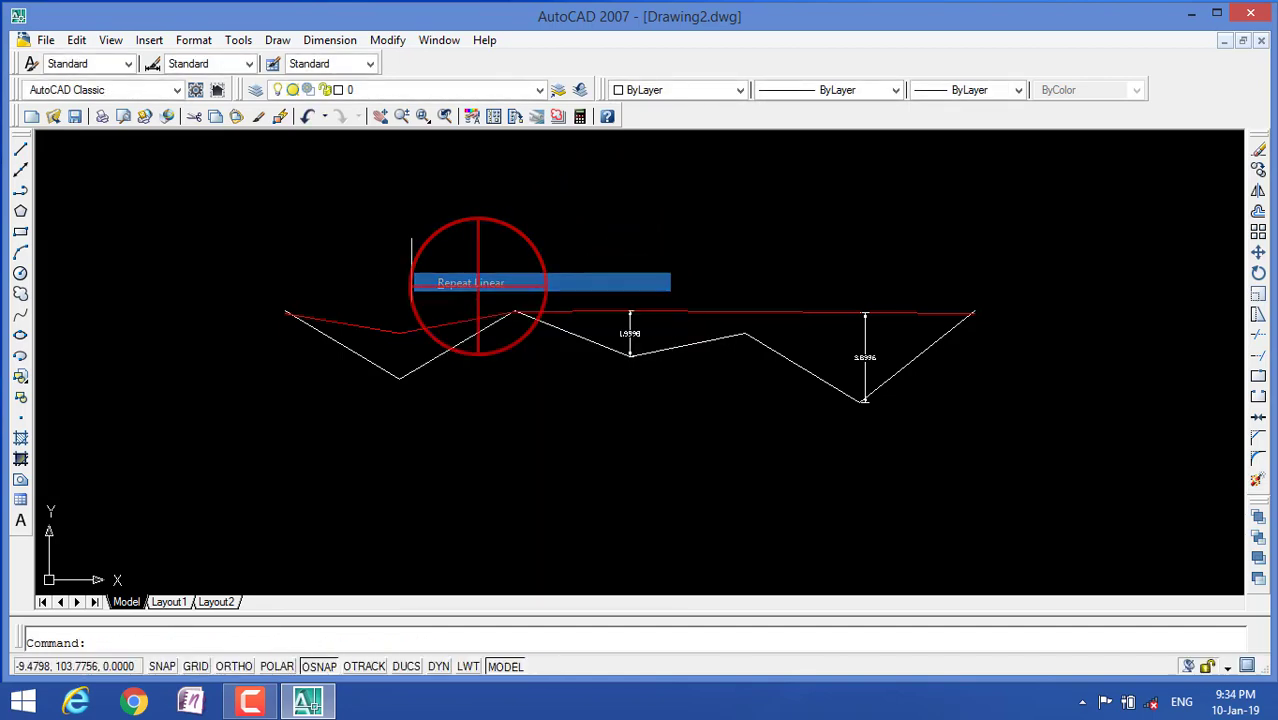
click(399, 379)
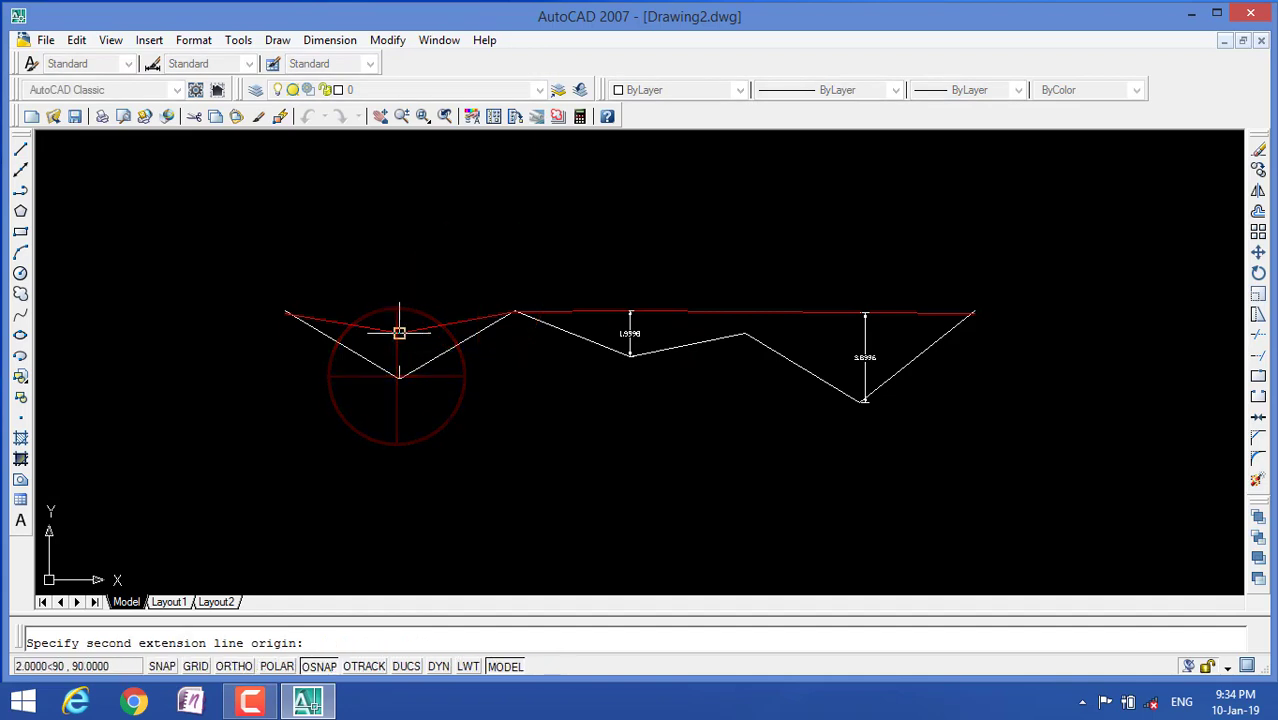
click(401, 332)
click(404, 336)
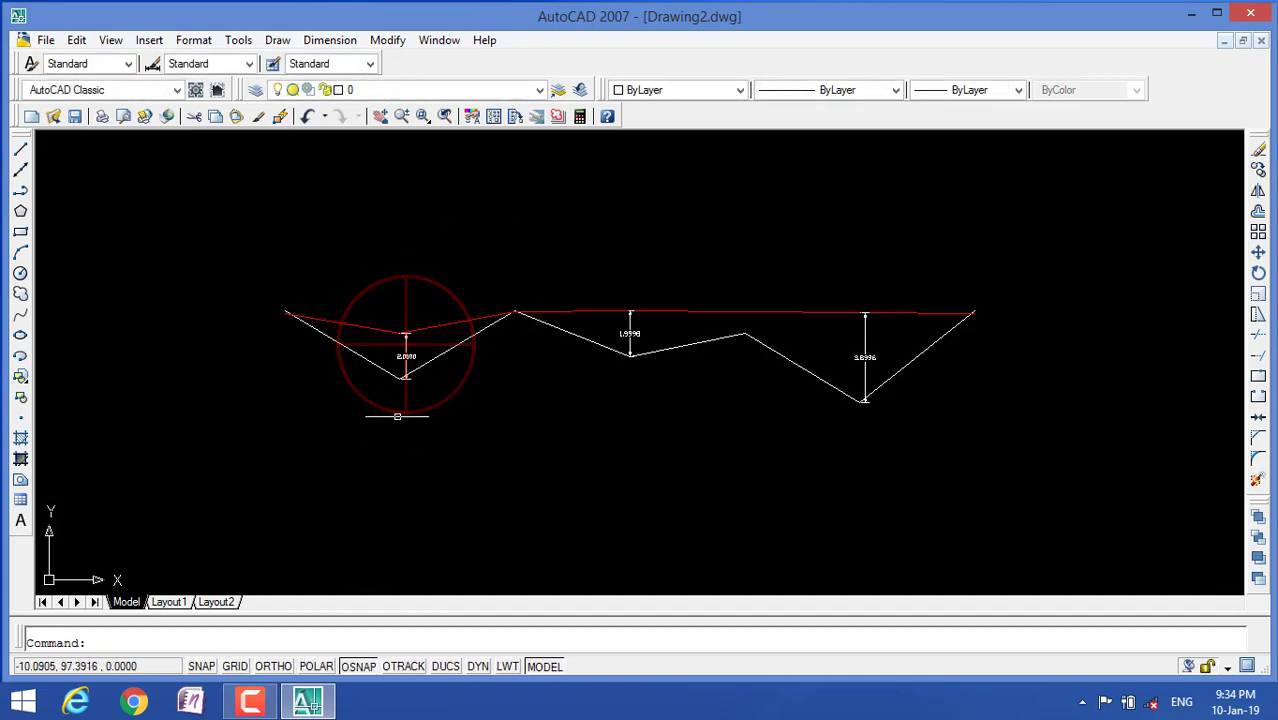
Examine the finished cross-section and its three depth dimensions between the white profile and the red line.
scroll(522, 397, up, 2)
scroll(522, 381, up, 1)
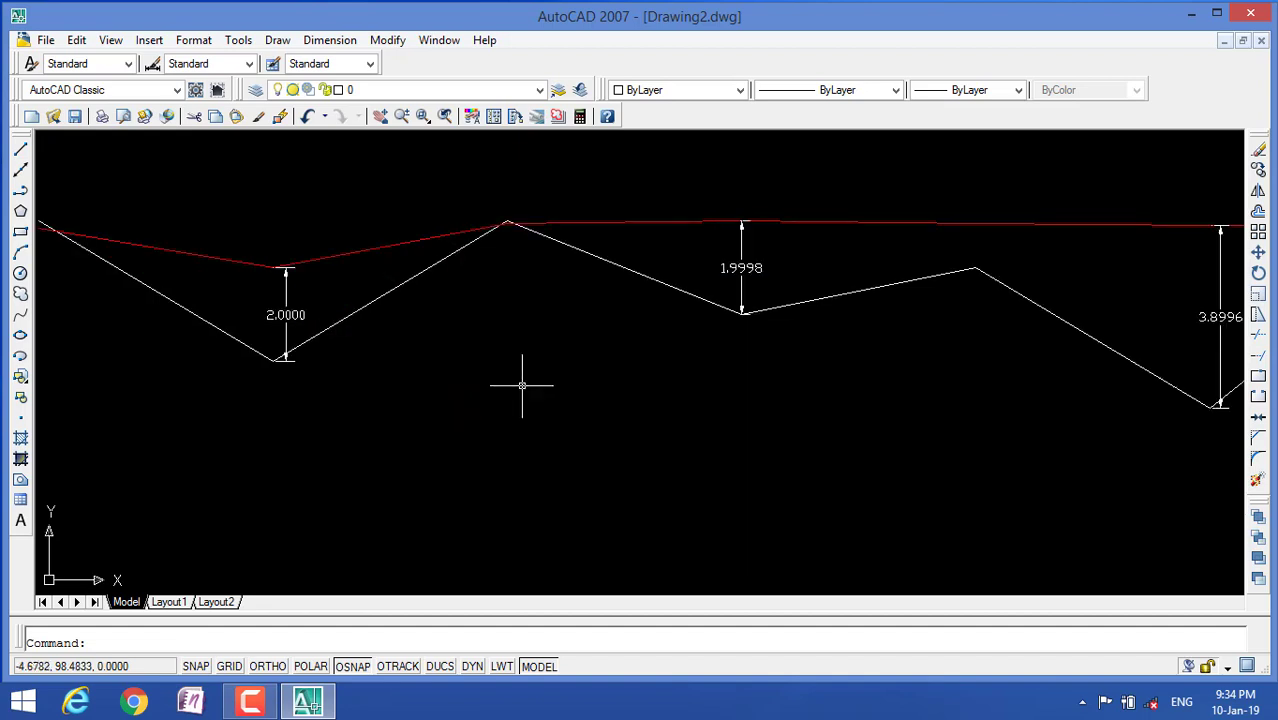
scroll(524, 385, down, 1)
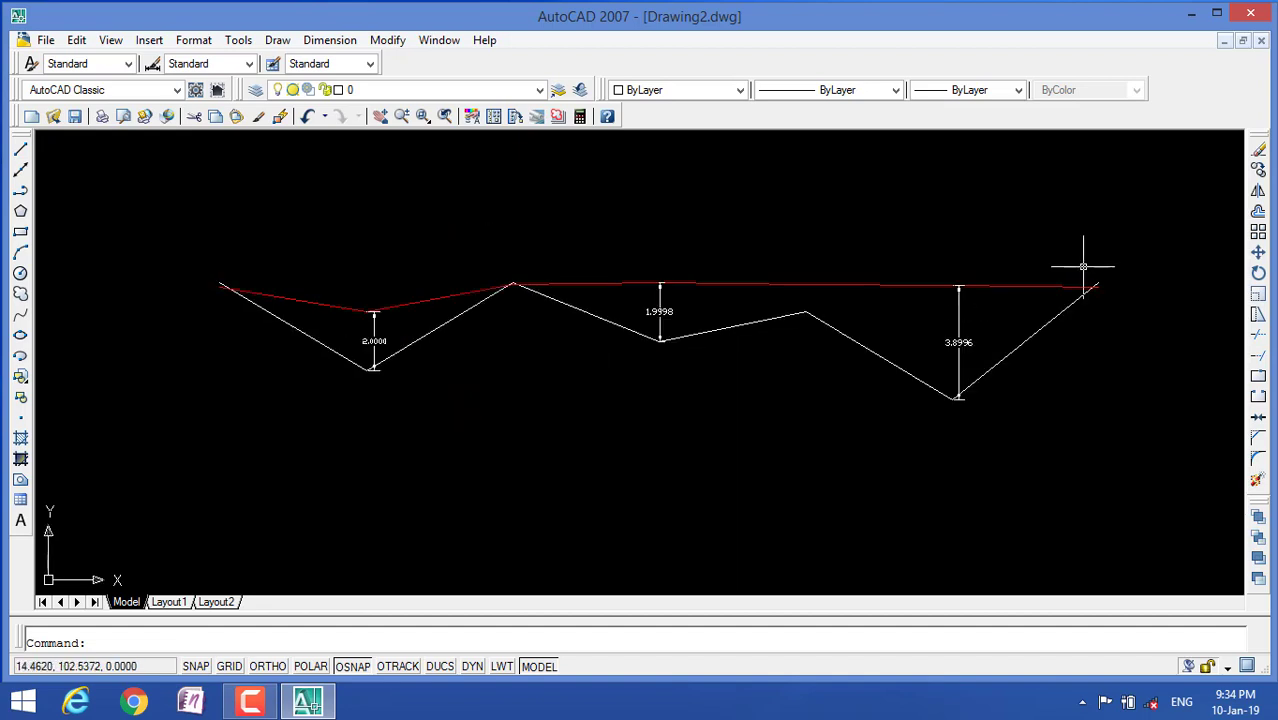
scroll(1092, 266, up, 1)
scroll(1087, 270, down, 1)
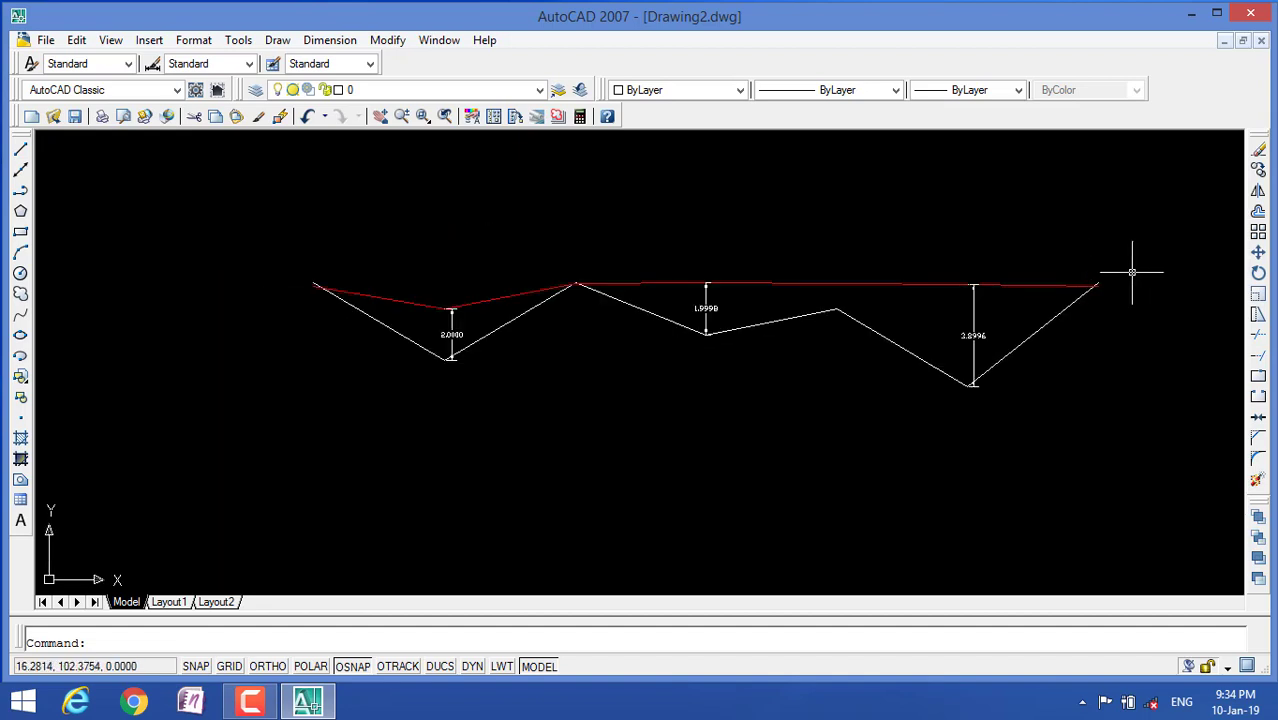
scroll(1133, 270, up, 1)
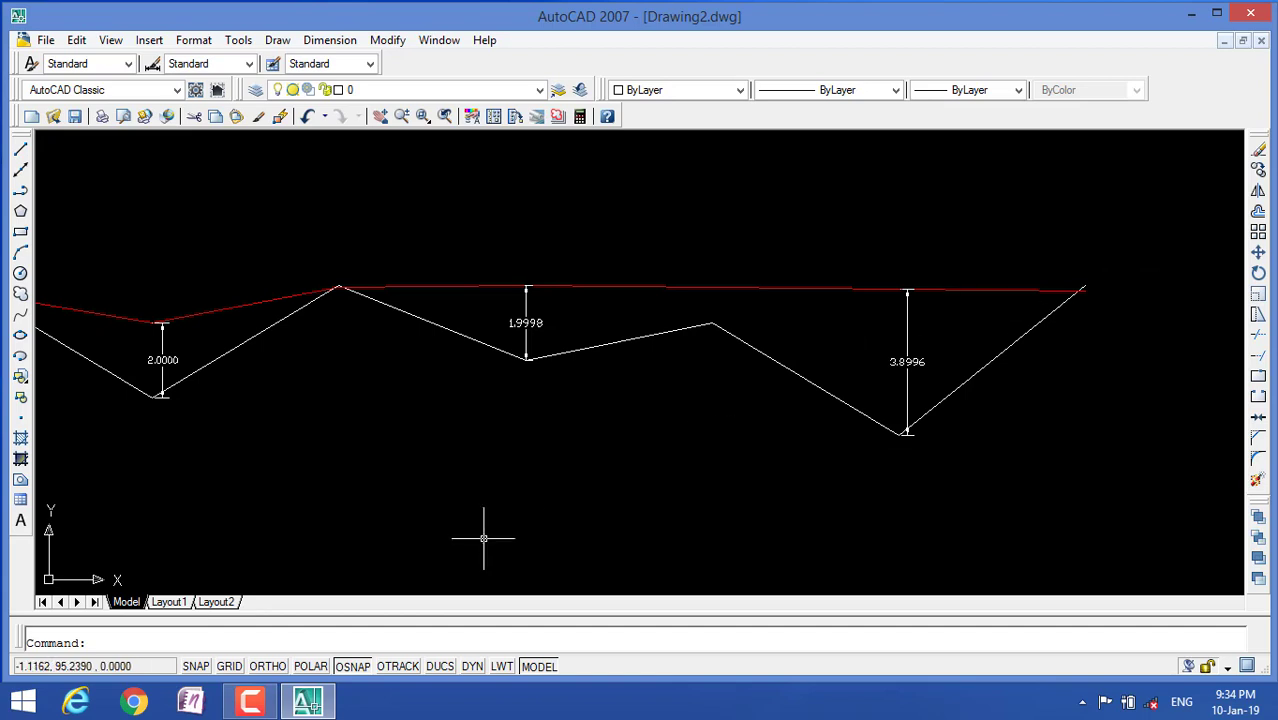
scroll(742, 402, down, 1)
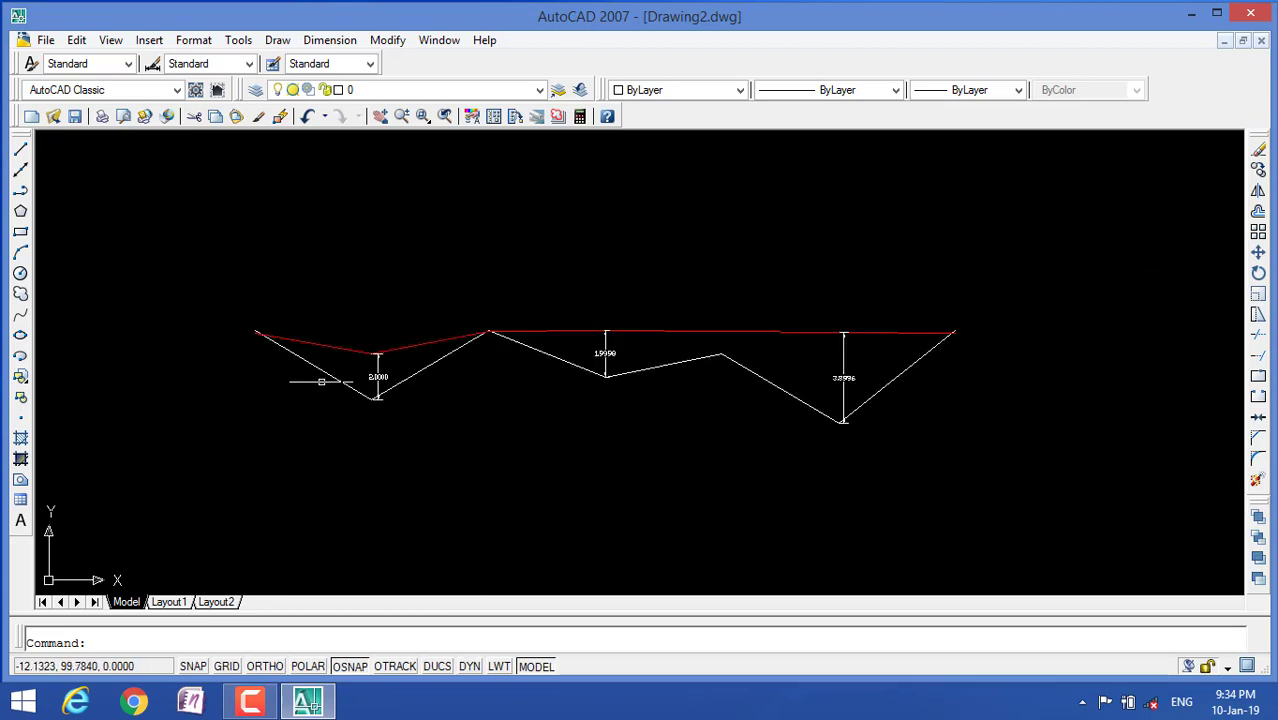
scroll(308, 360, up, 1)
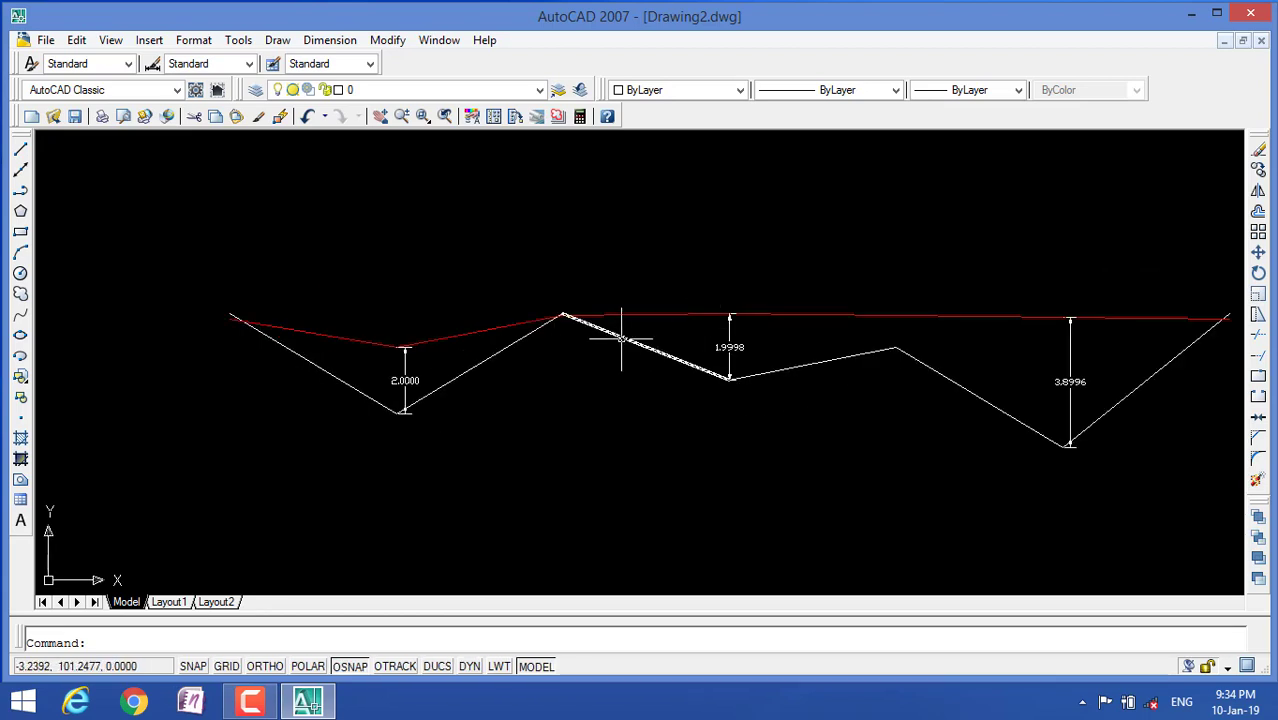
scroll(1180, 342, up, 3)
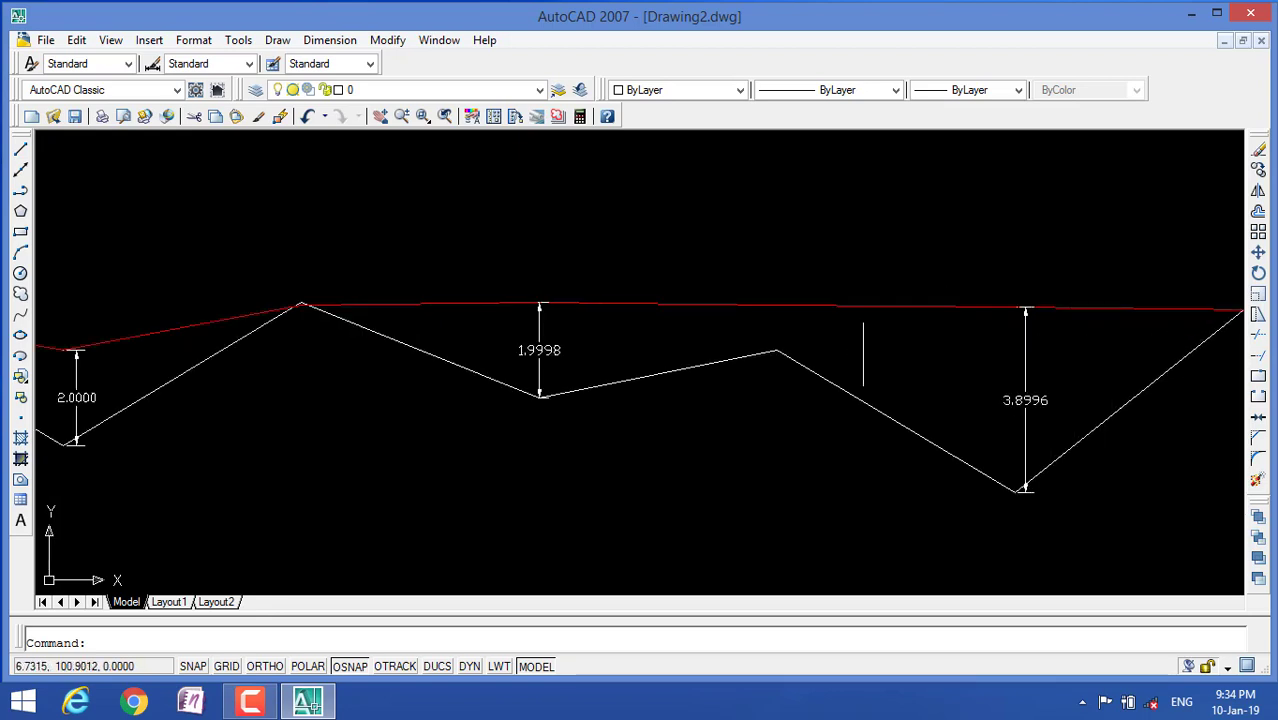
scroll(825, 361, down, 4)
scroll(1050, 328, up, 2)
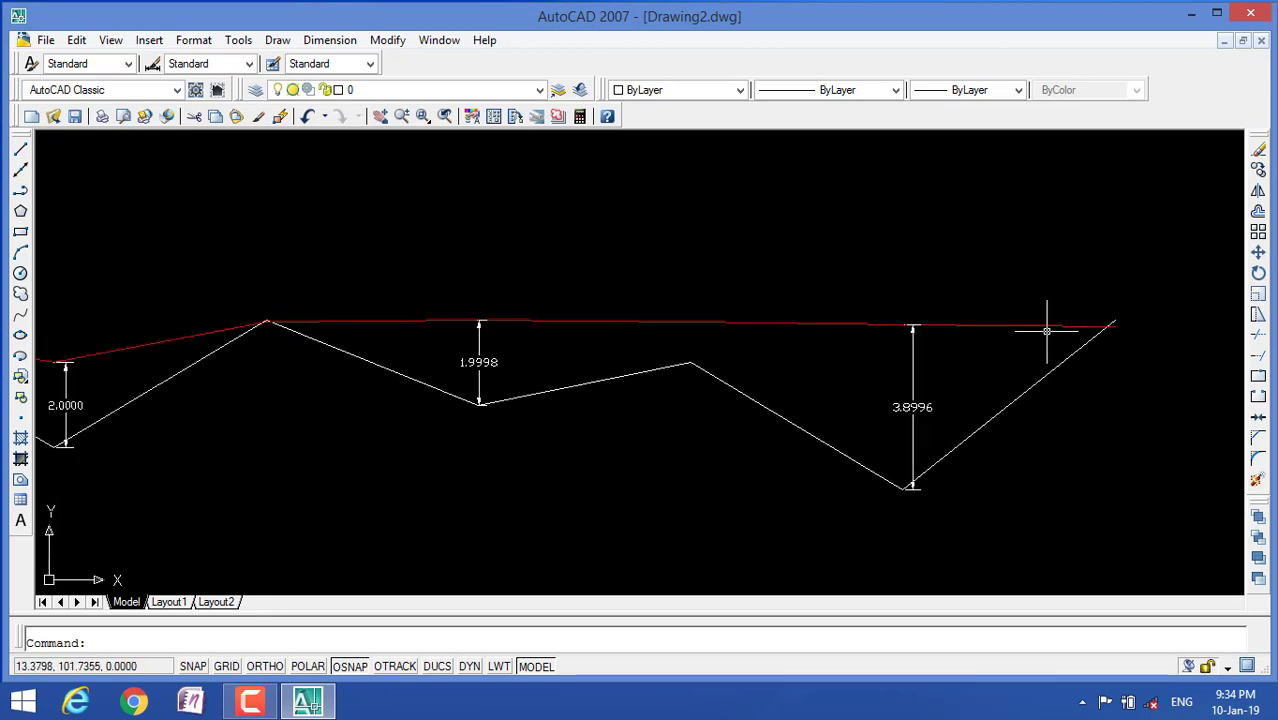
scroll(1050, 328, down, 3)
scroll(1046, 330, up, 2)
scroll(1046, 330, down, 2)
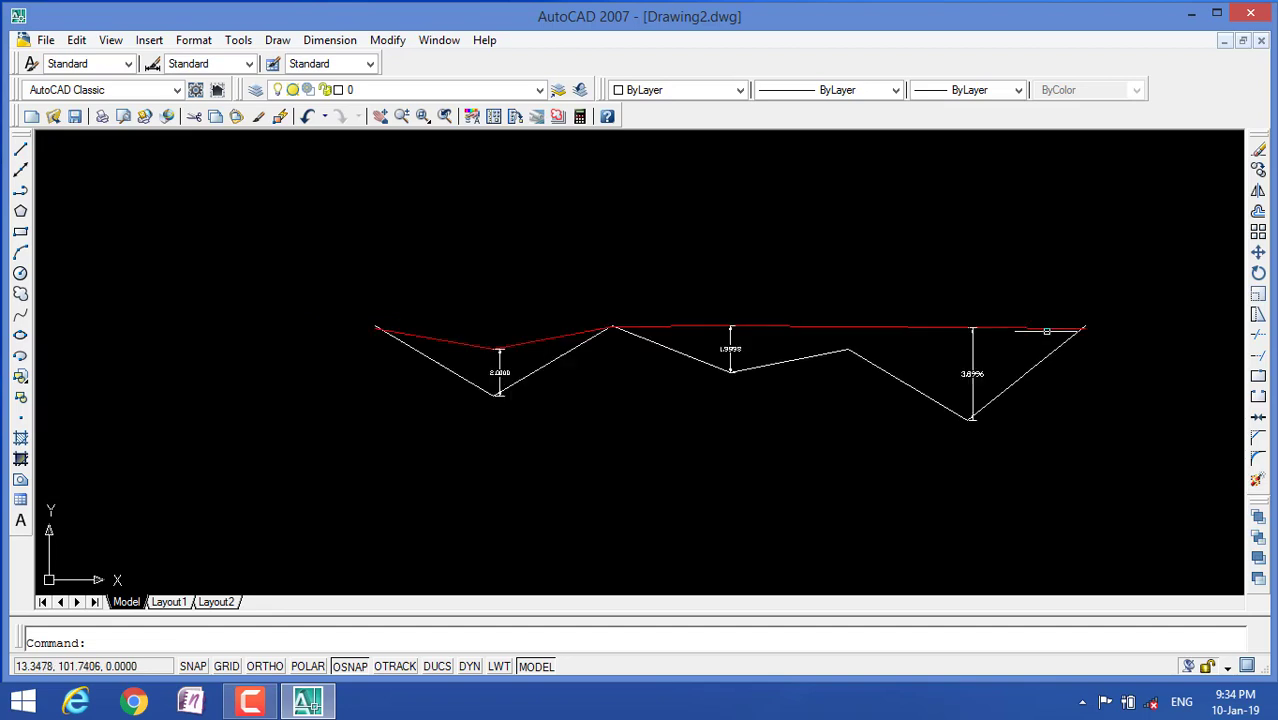
scroll(1048, 332, up, 2)
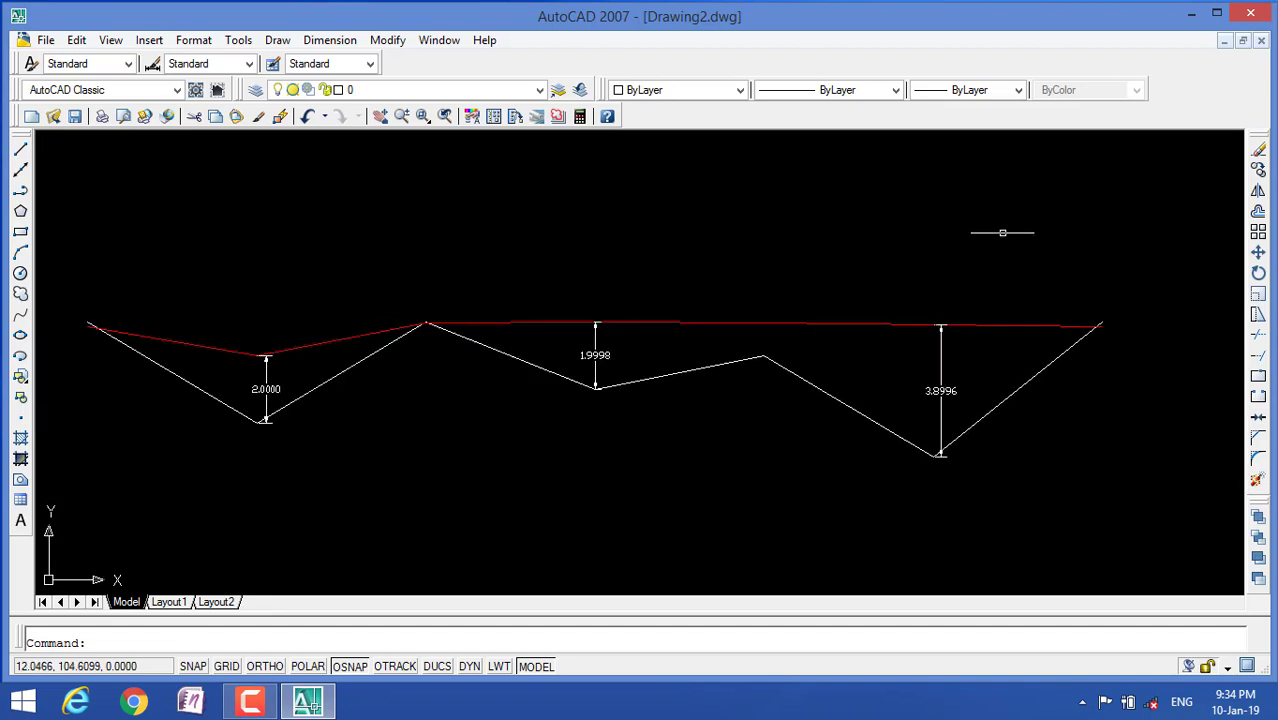